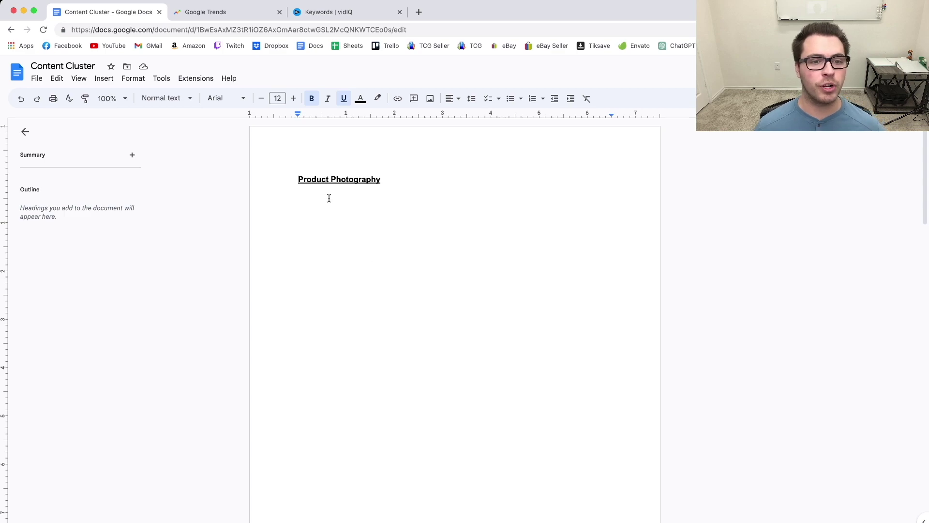
left_click_drag(295, 178, 407, 185)
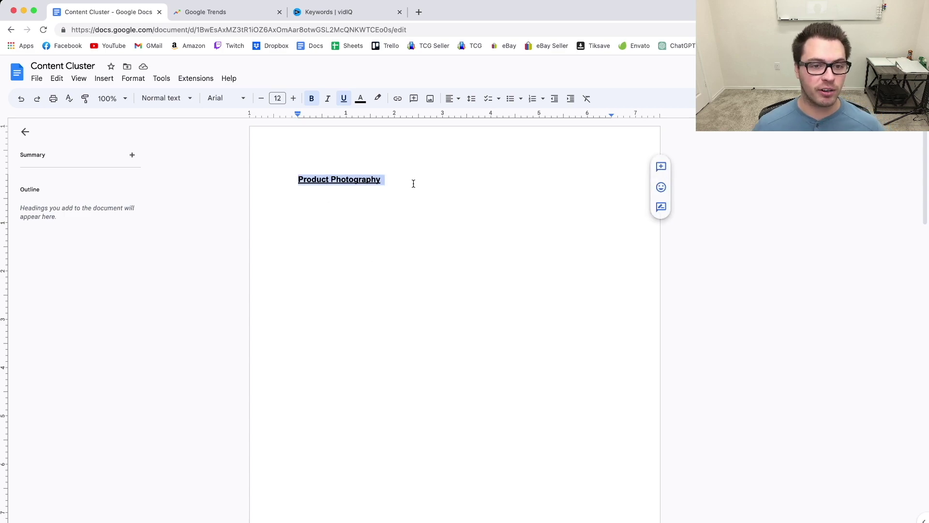
left_click(315, 198)
left_click(313, 188)
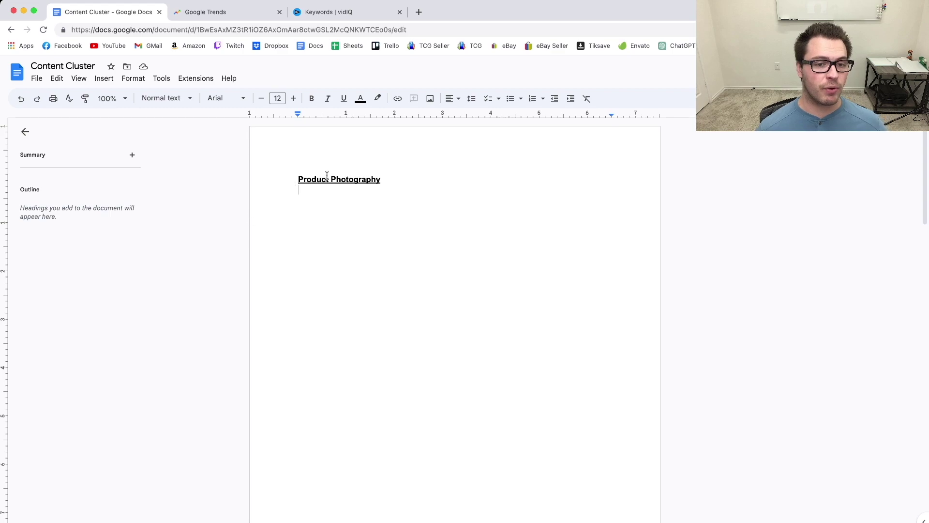
Step: Copy the "Product Photography" heading from the document and explore it as a search term in Google Trends
left_click_drag(295, 177, 402, 181)
key("ctrl+c")
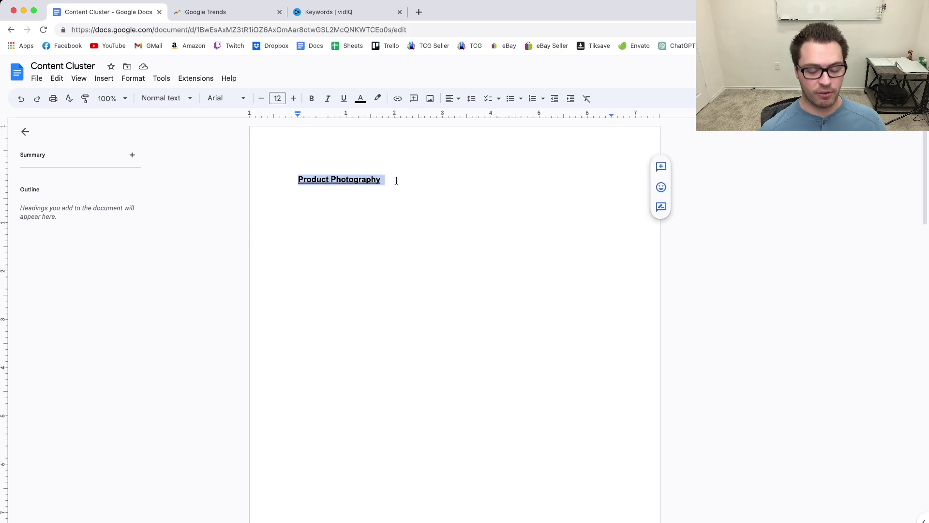
left_click(208, 12)
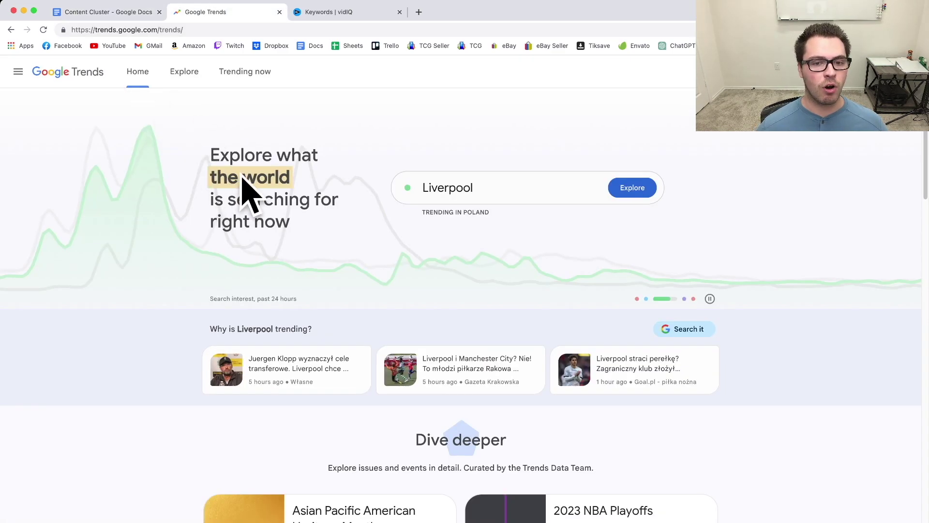
left_click(490, 187)
key("ctrl+v")
left_click(627, 194)
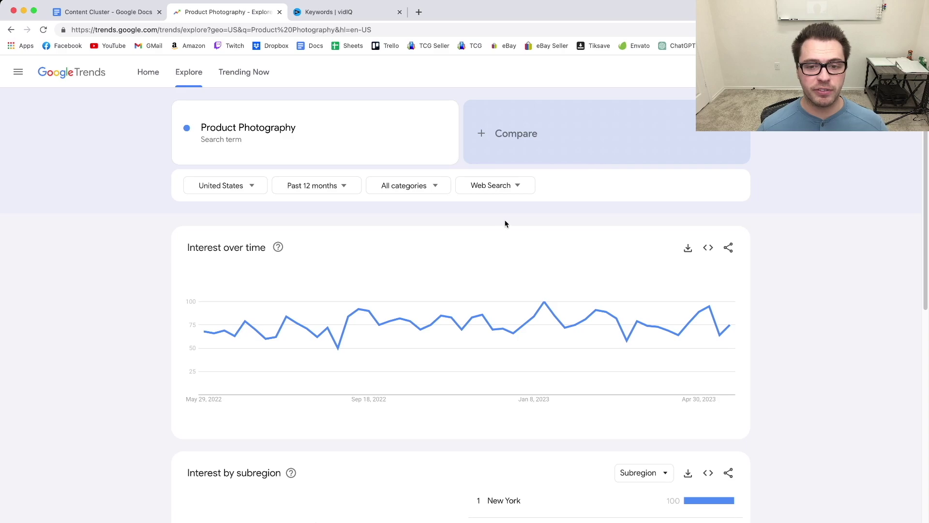
Step: Check the interest-over-time chart and its time range options, and set the related queries list to show Top queries
scroll(507, 224, "down", 3)
scroll(519, 213, "up", 2)
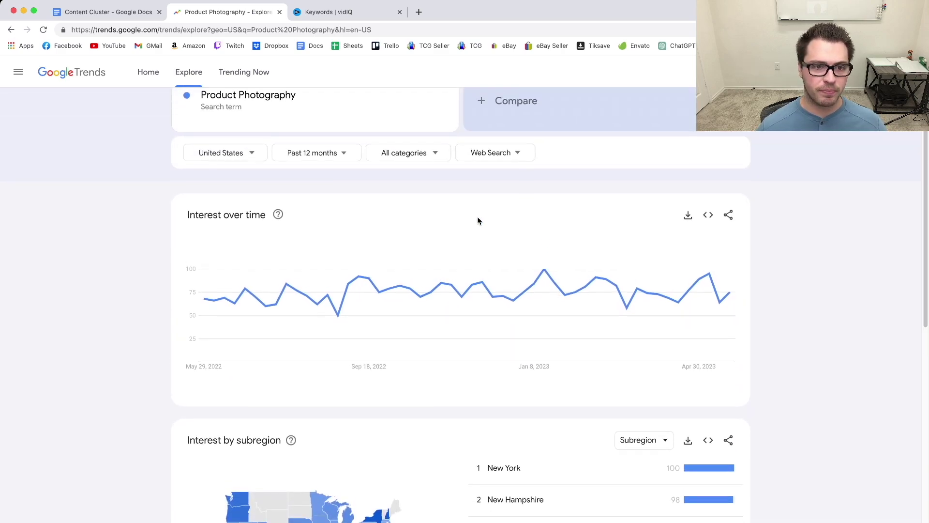
left_click(321, 154)
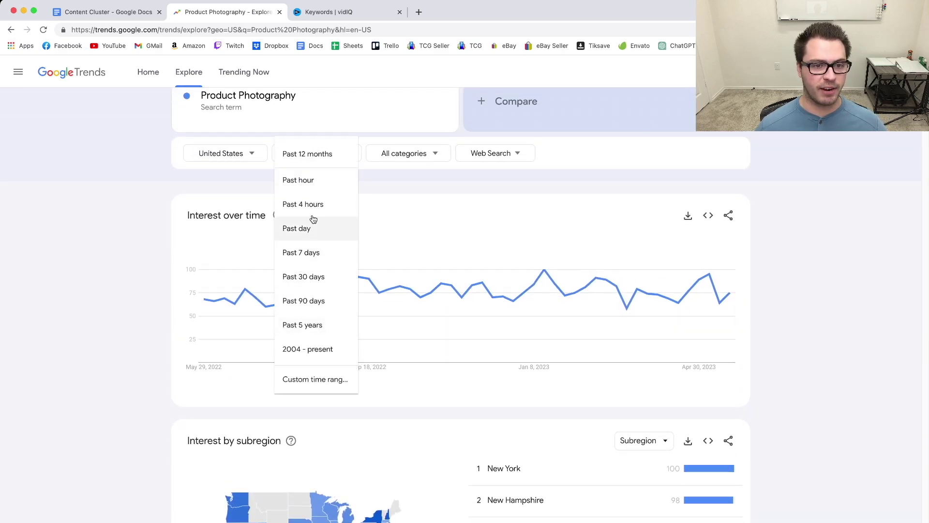
left_click(324, 154)
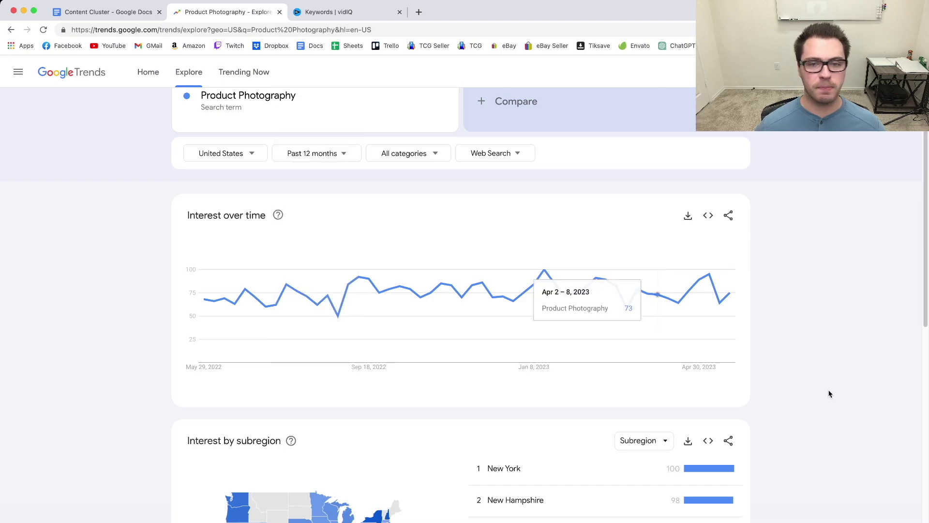
scroll(800, 408, "down", 8)
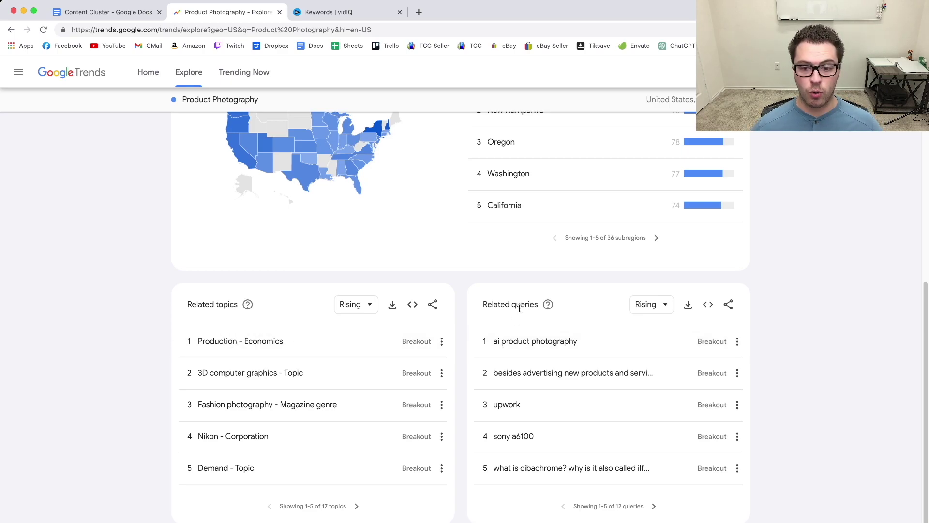
left_click(664, 304)
left_click(649, 342)
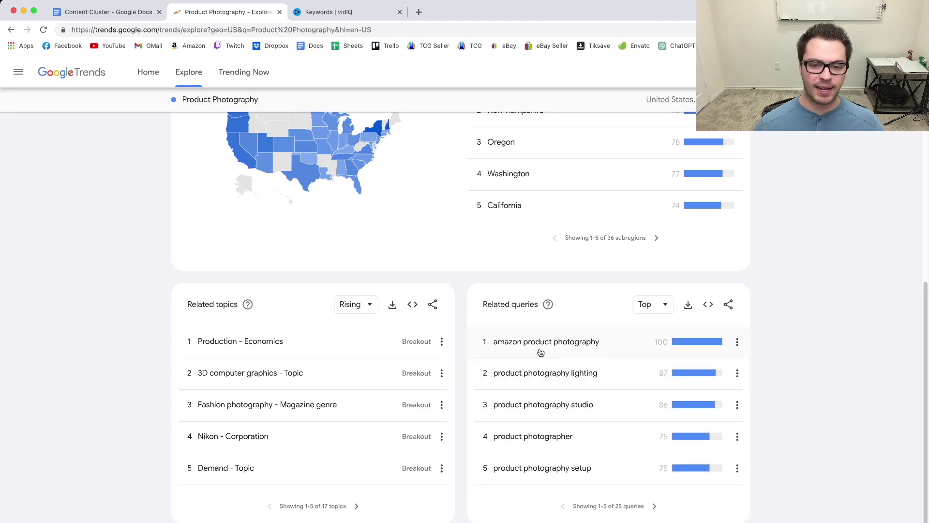
Step: In the Content Cluster document, list Amazon, Lighting and Setup on separate lines under the Product Photography heading
left_click(119, 11)
left_click(309, 199)
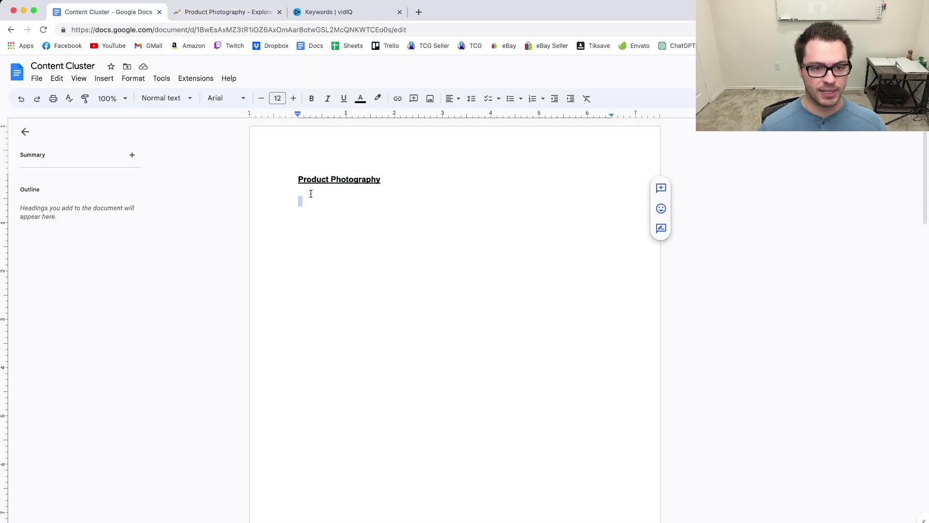
type("Amazon")
key("Return")
type("Lighting")
key("Return")
type("Setup")
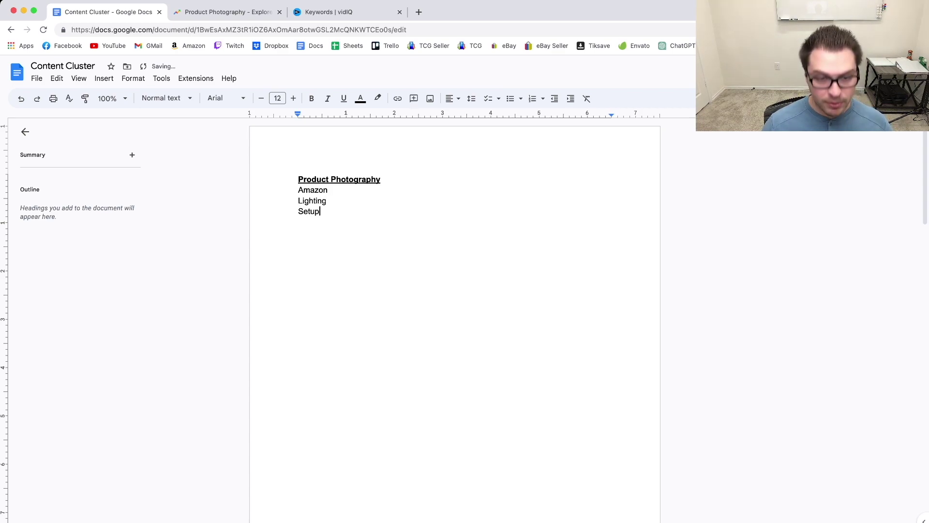
Step: Return to Google Trends and browse the next two pages of top related queries for Product Photography
left_click(242, 13)
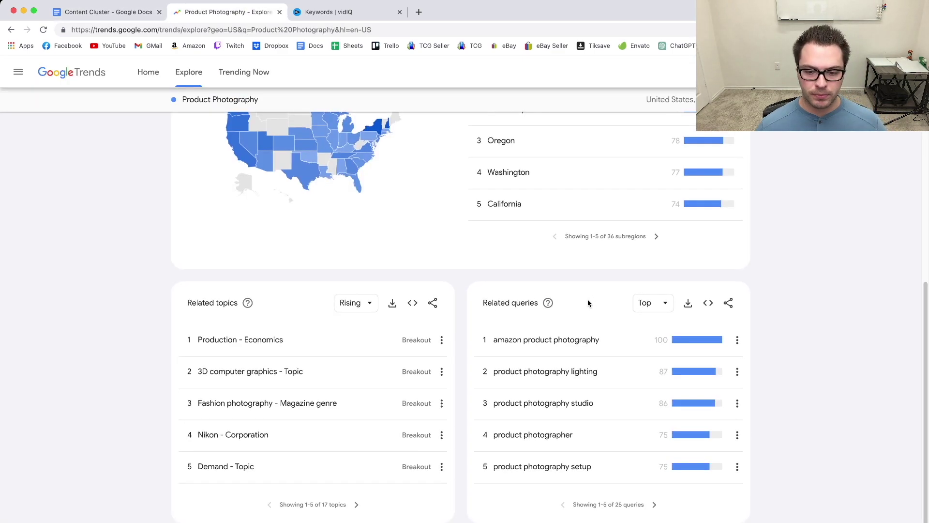
left_click(654, 504)
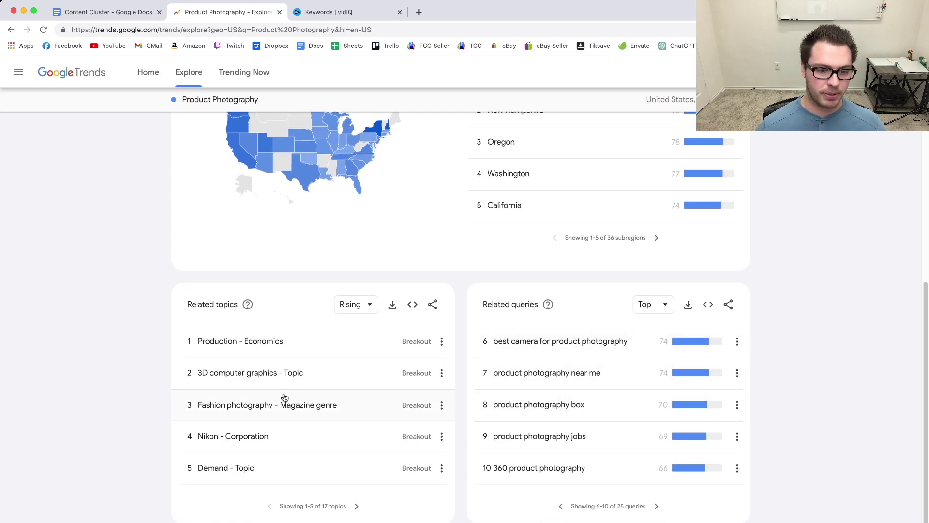
left_click(656, 505)
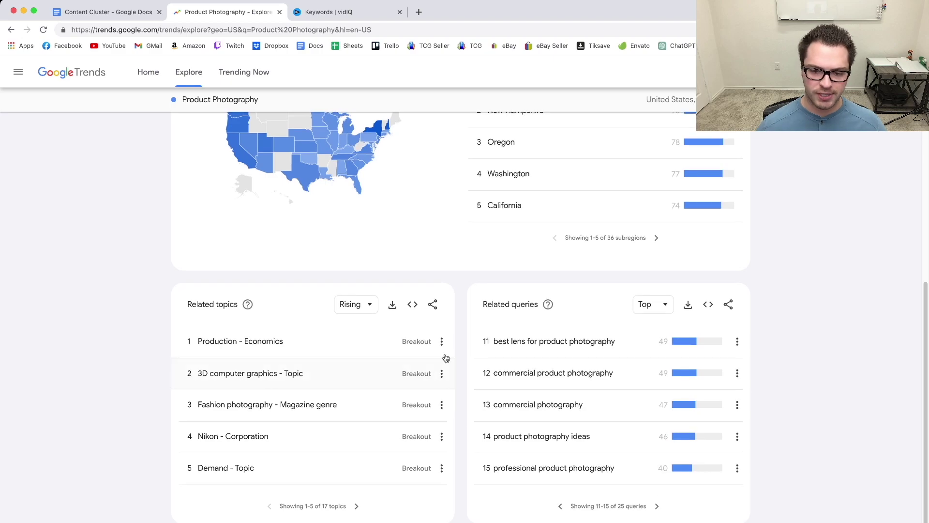
scroll(328, 347, "up", 10)
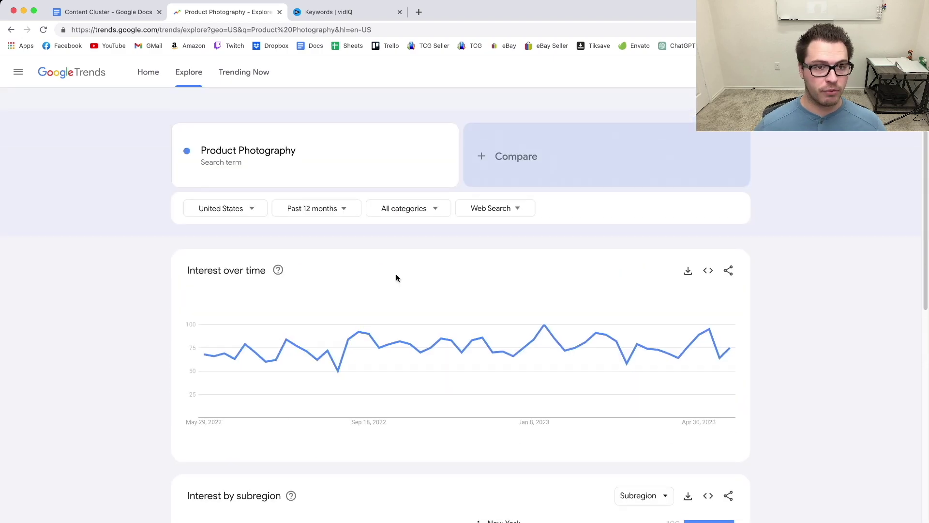
Step: Open the Google homepage and enter "Product Photography" in the search to bring up its autocomplete suggestions
left_click(312, 29)
type("google")
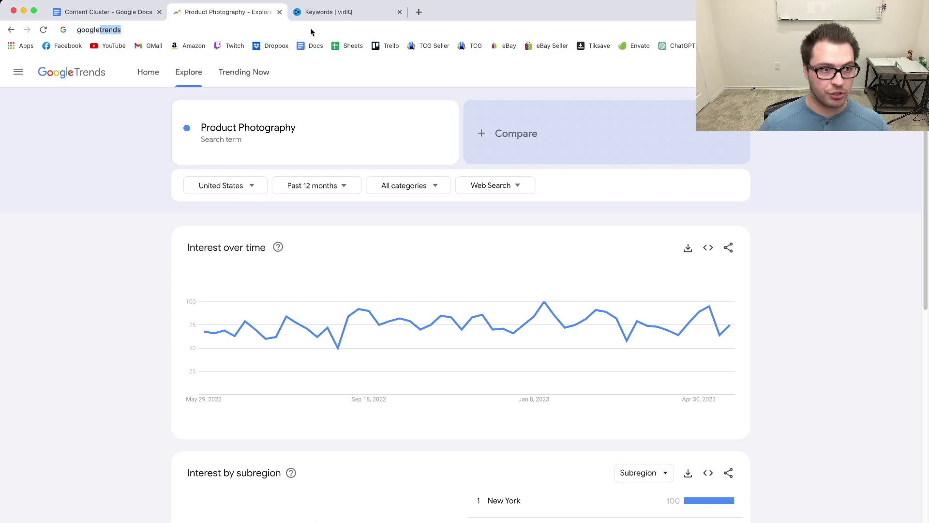
key("Return")
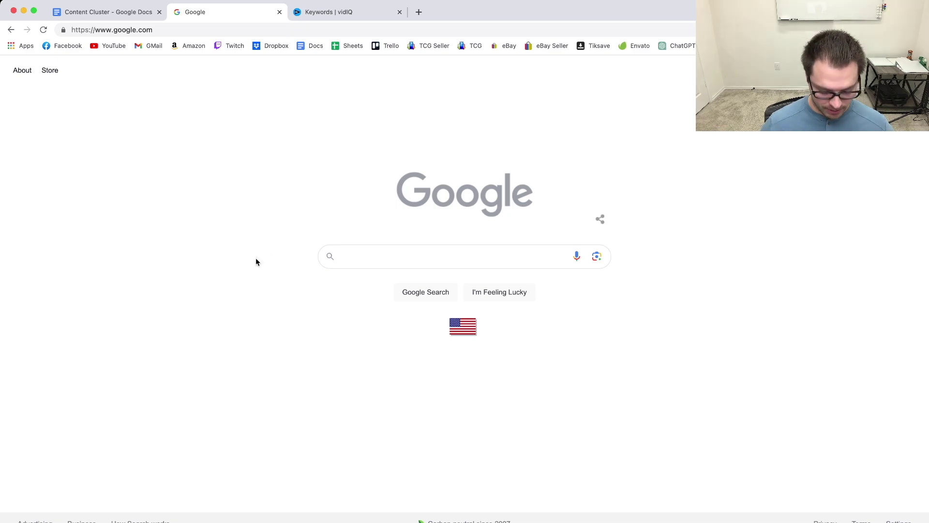
type("Product Photography")
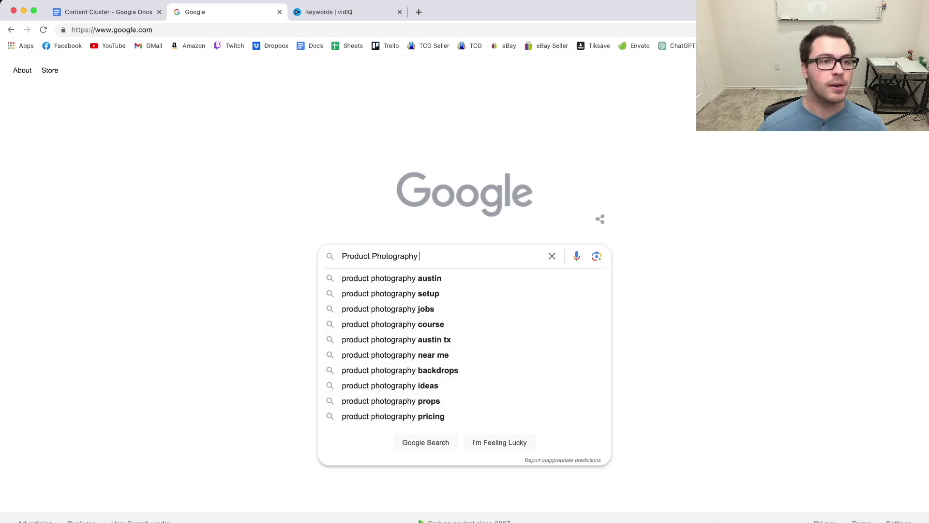
Step: Add Backdrops and Props as new lines to the topic list in the Content Cluster document
left_click(116, 11)
type("Backdrops")
key("Return")
type("Props")
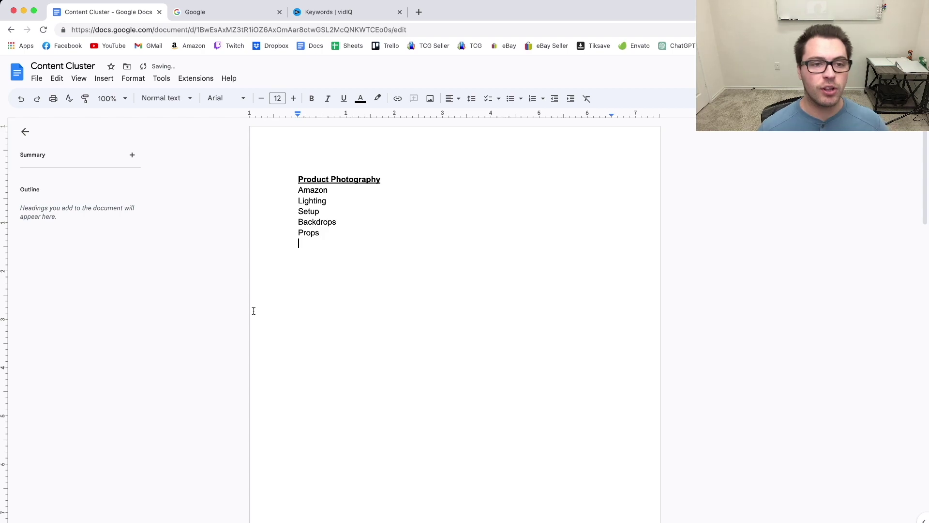
key("Return")
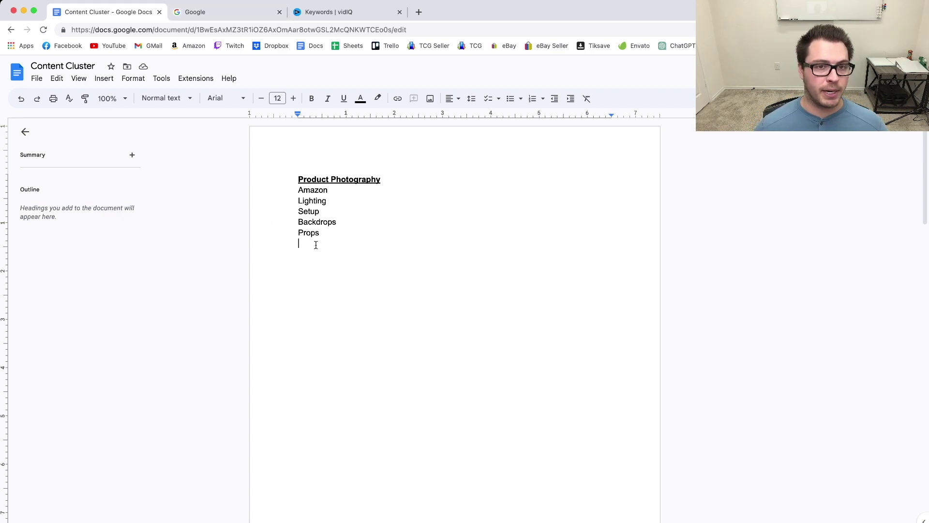
Step: Search vidIQ's keyword tool for "Product Photography" and review its related keywords, matching terms and questions
left_click(216, 12)
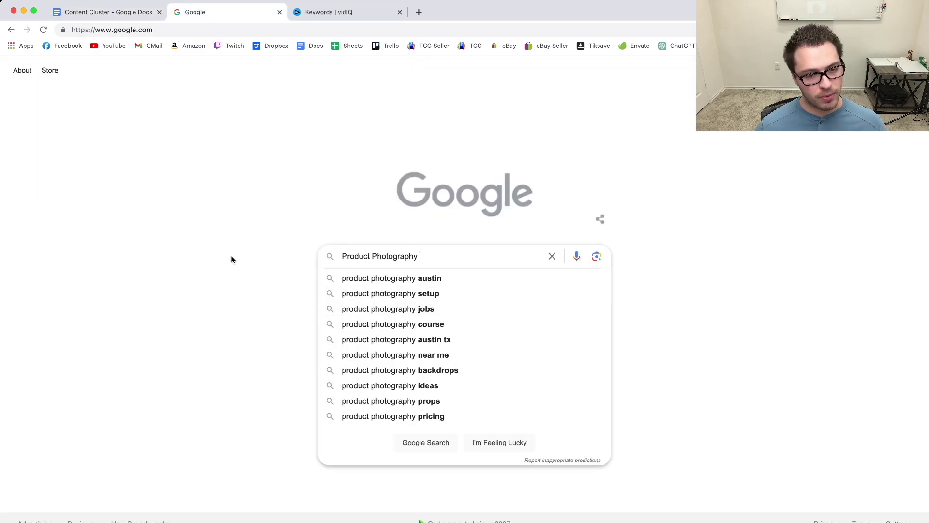
left_click(238, 216)
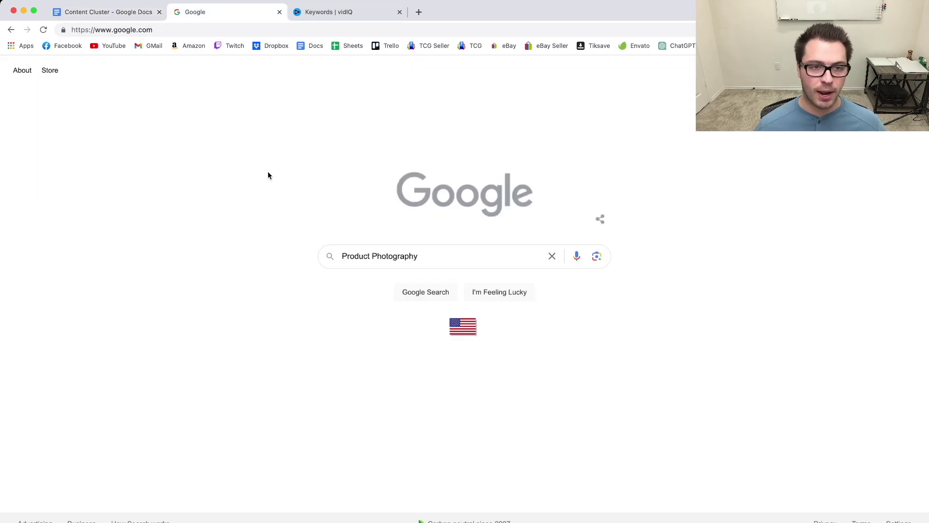
left_click(338, 13)
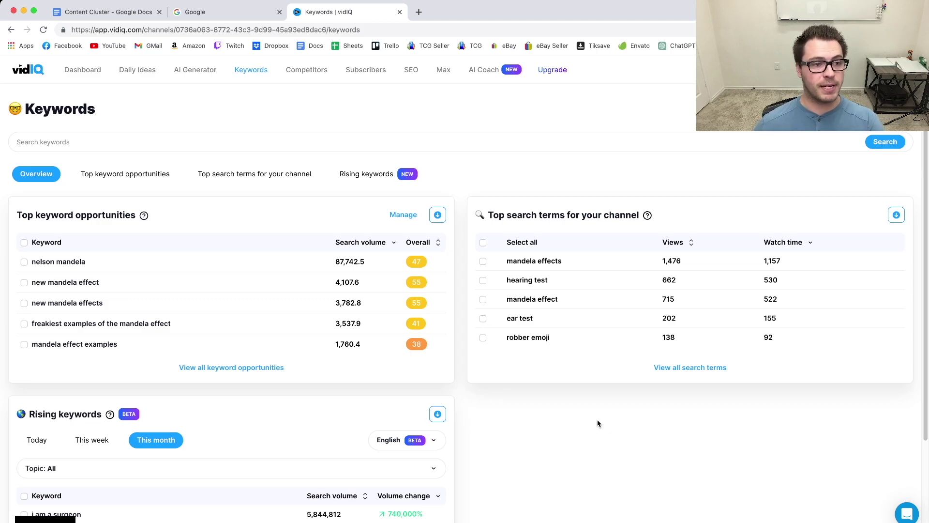
left_click(203, 134)
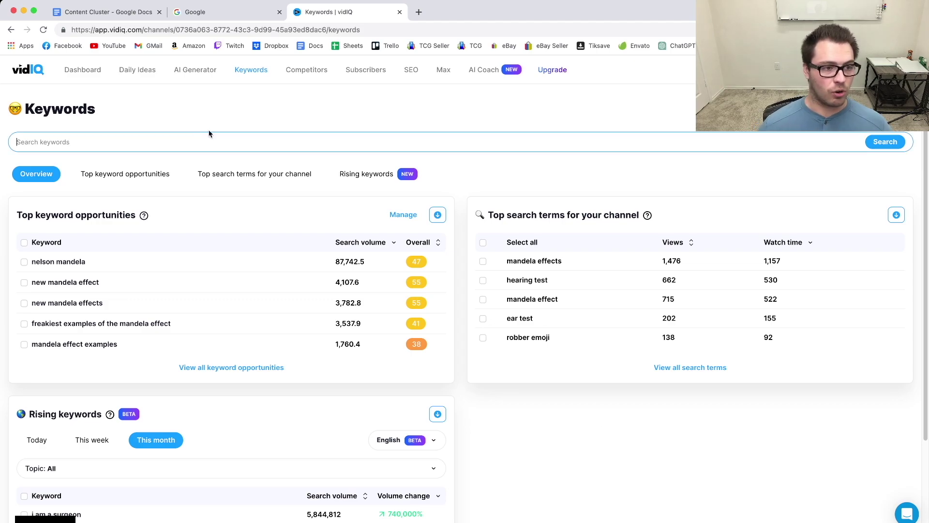
type("Product Photography")
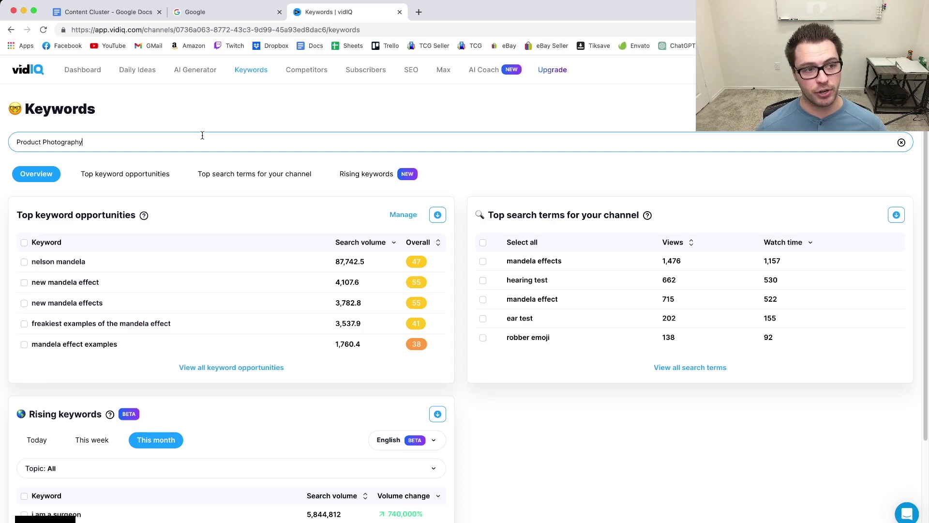
key("Return")
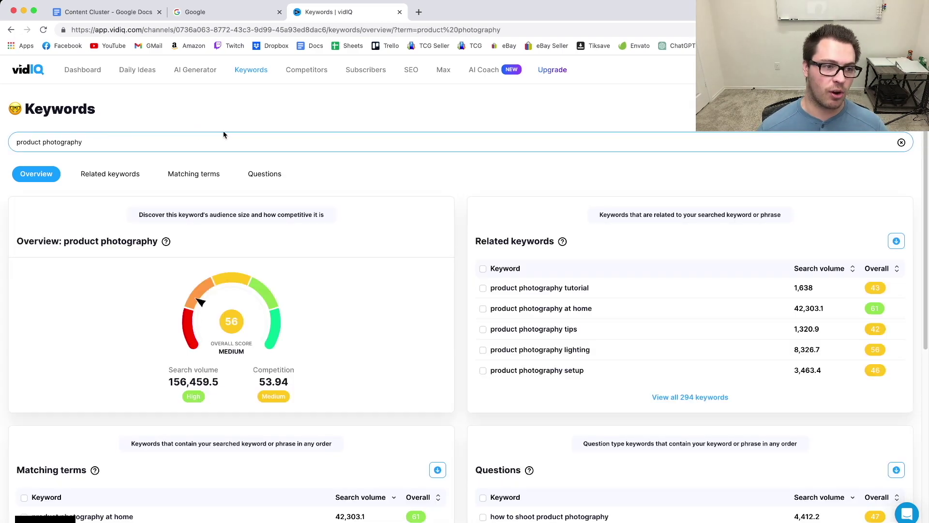
scroll(265, 126, "down", 3)
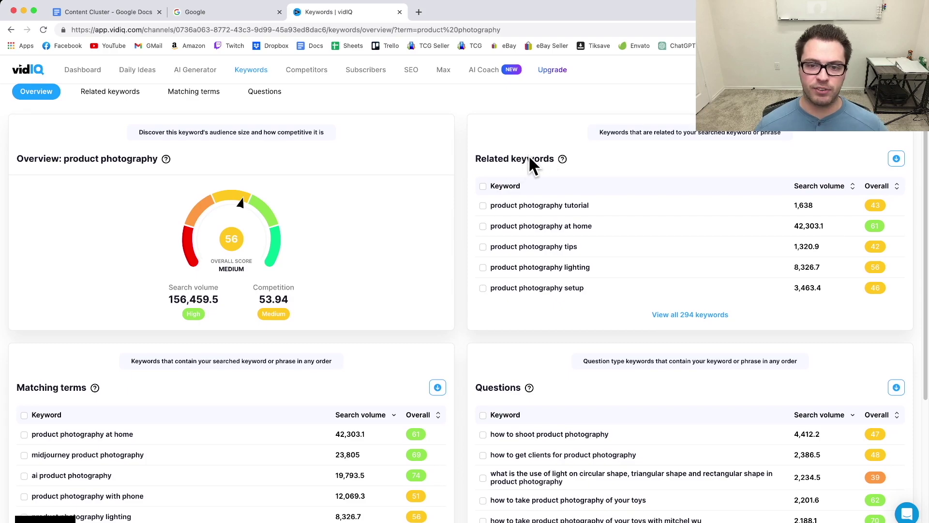
scroll(531, 160, "up", 1)
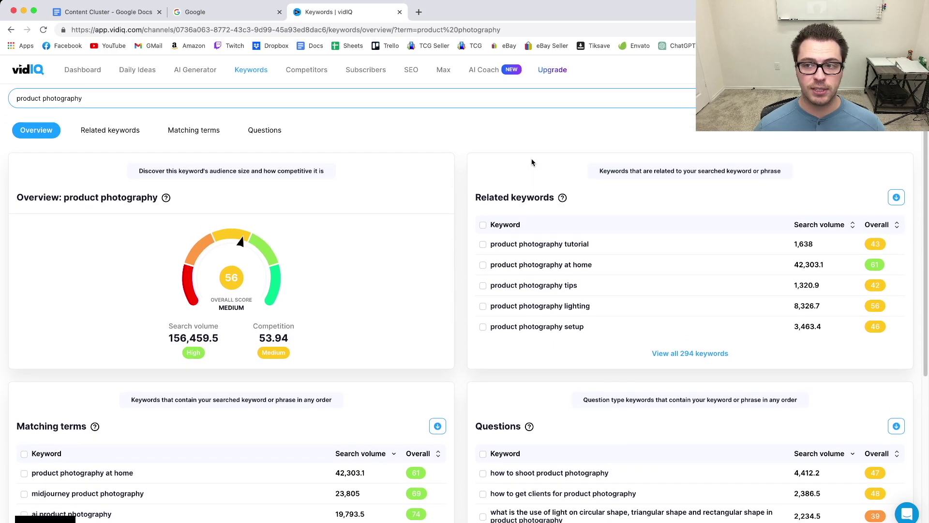
scroll(80, 336, "down", 3)
scroll(561, 316, "down", 2)
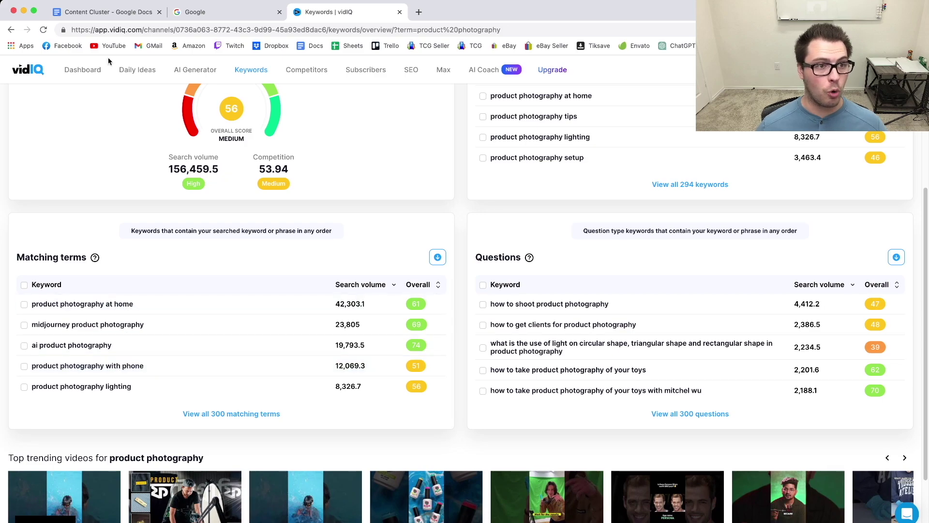
Step: Add "With phone" and "At Home" as new lines to the topic list in the Content Cluster document
left_click(107, 13)
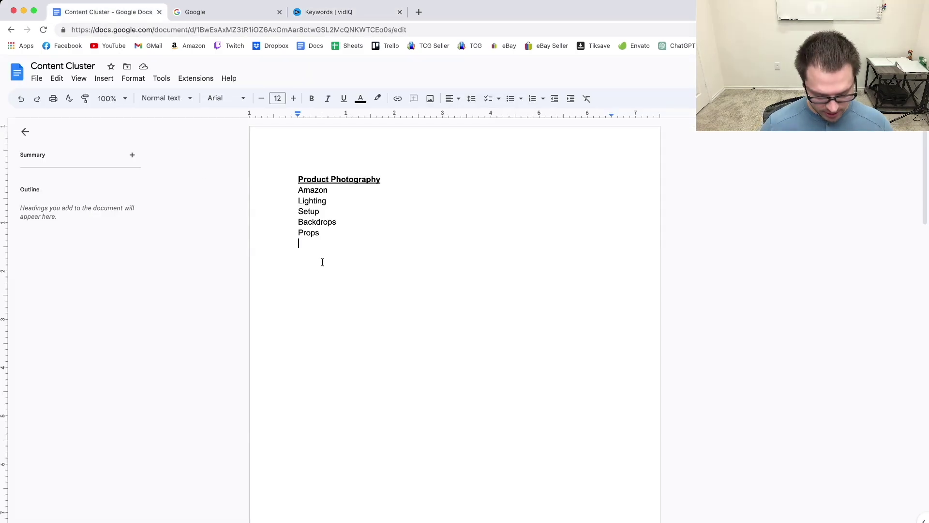
type("With ")
type("phone")
key("Return")
type("at Home")
key("Return")
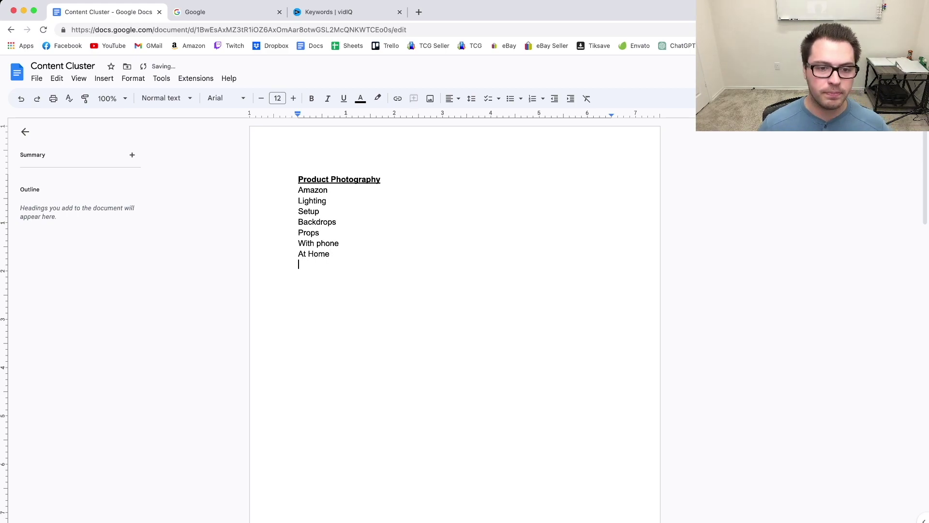
Step: Open vidIQ's full list of related keywords for product photography and look through it for more subtopics
key("ctrl+Tab")
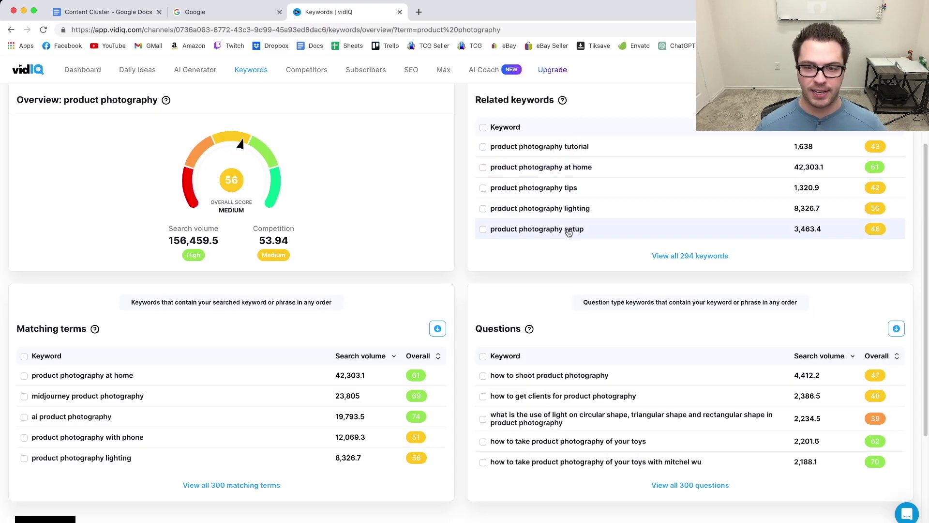
left_click(690, 255)
scroll(73, 363, "down", 4)
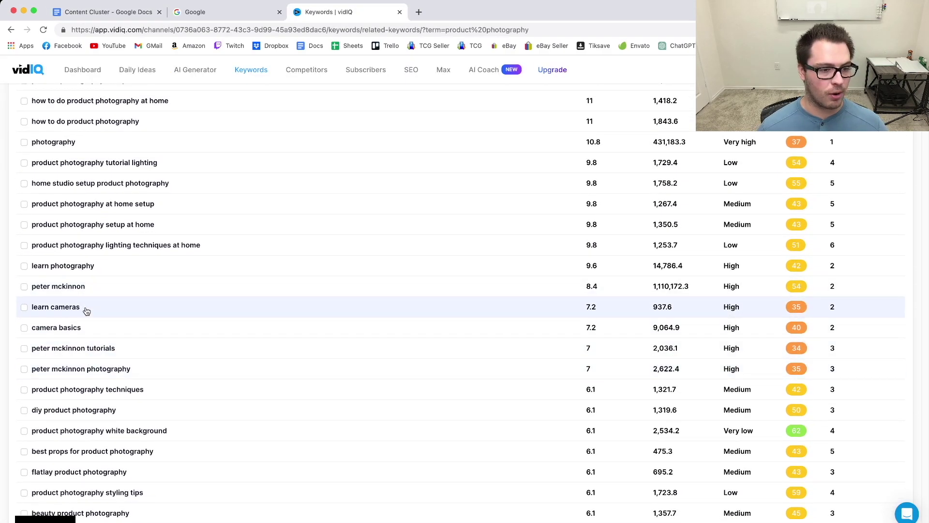
scroll(213, 361, "down", 3)
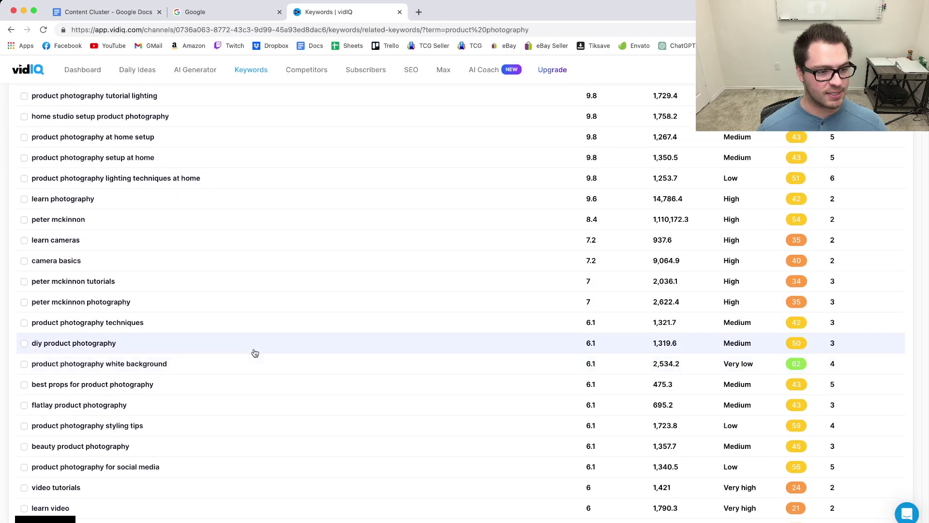
Step: Search Google for "lighting for product photography" and look through the results
key("ctrl+Tab")
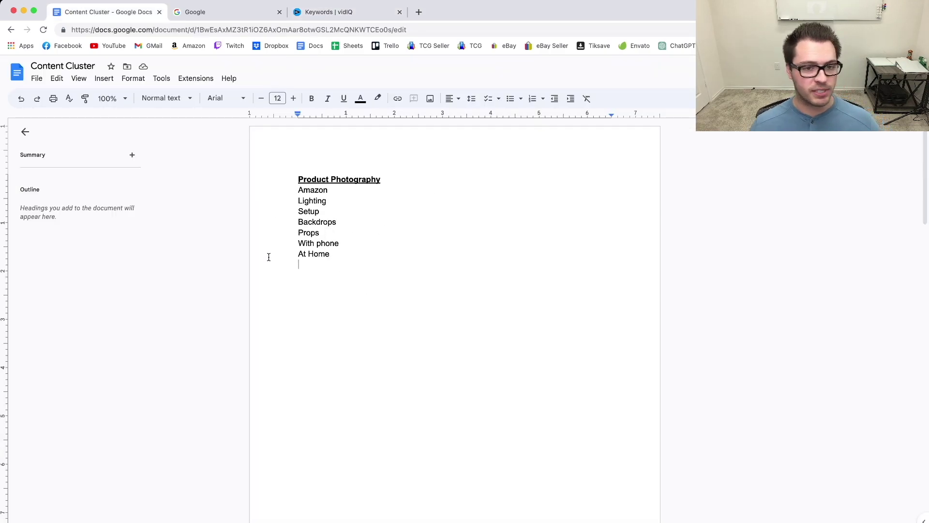
left_click(213, 14)
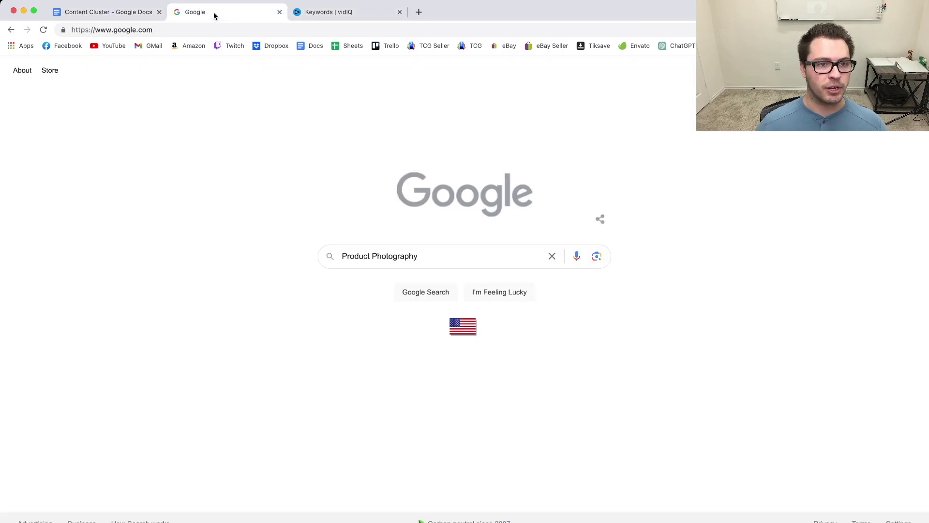
triple_click(441, 259)
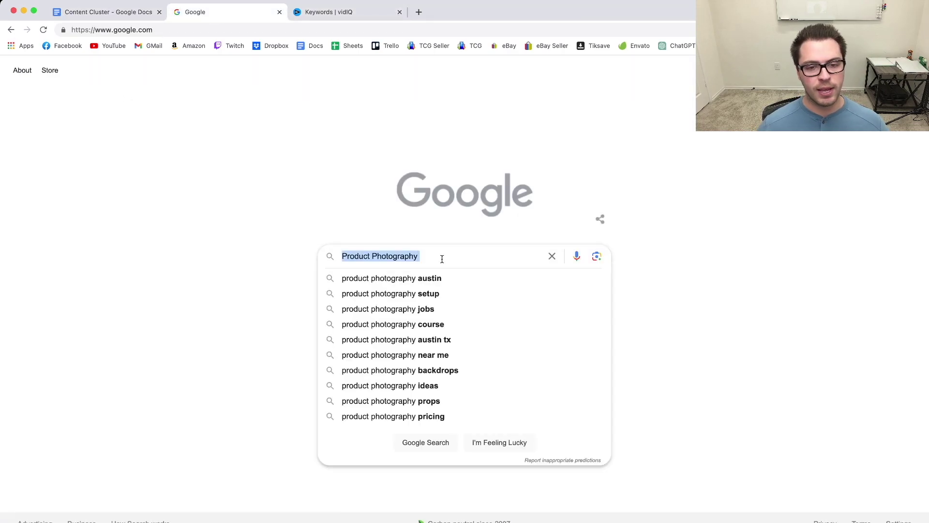
key("BackSpace")
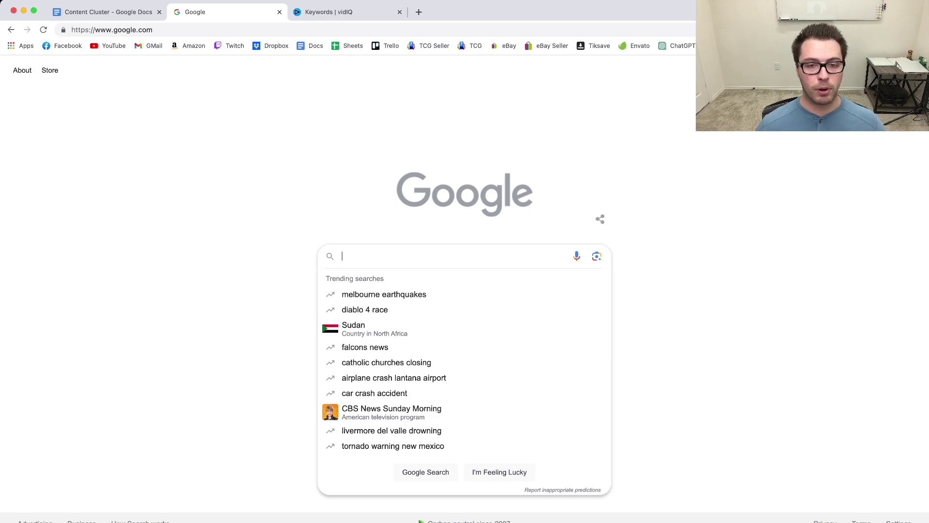
left_click(61, 12)
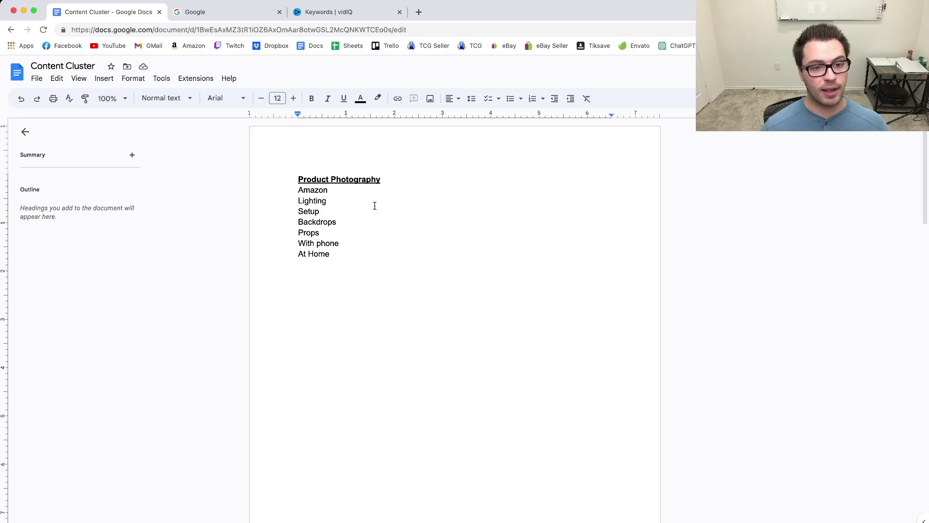
left_click(241, 11)
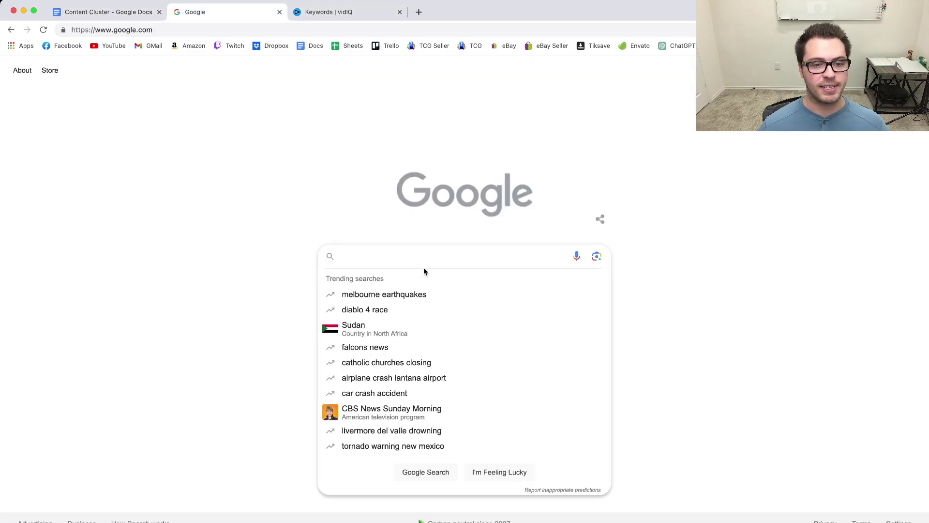
type("lighti")
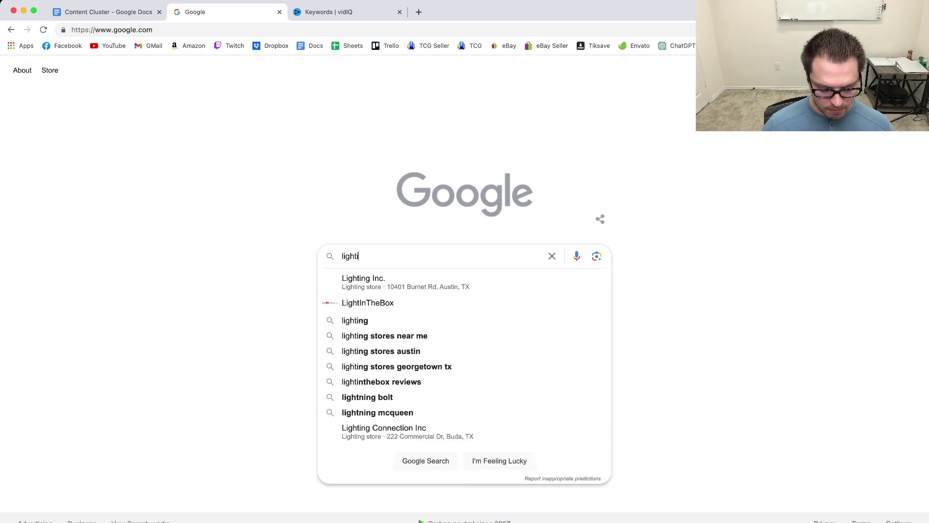
type("ng for pr")
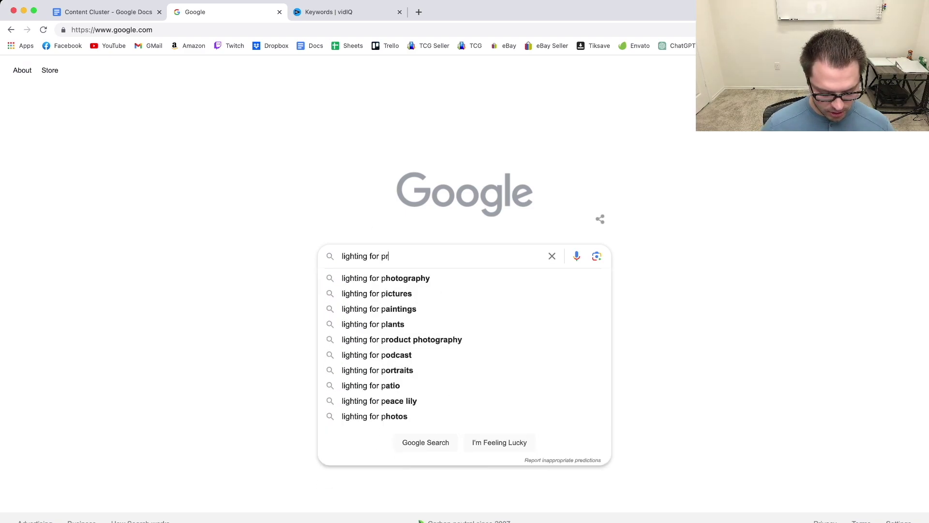
left_click(382, 339)
scroll(78, 151, "down", 3)
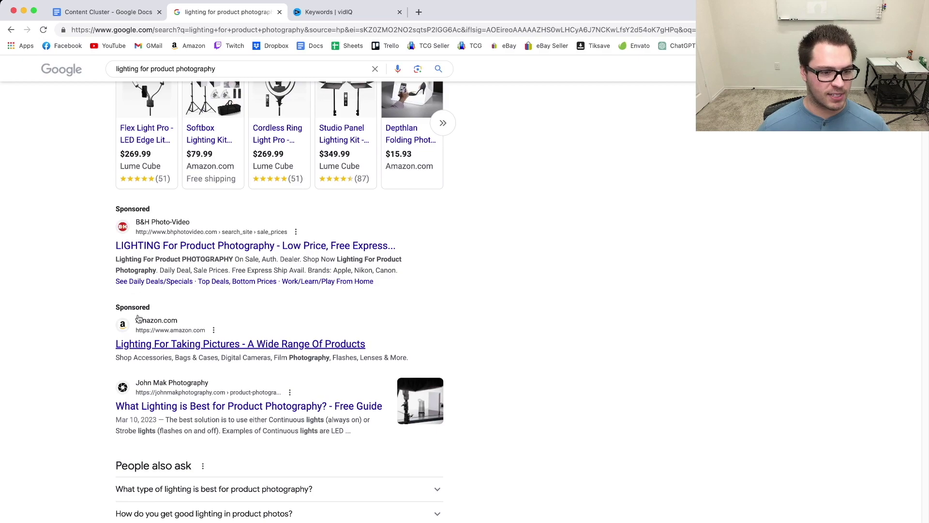
scroll(136, 339, "down", 3)
scroll(87, 268, "down", 2)
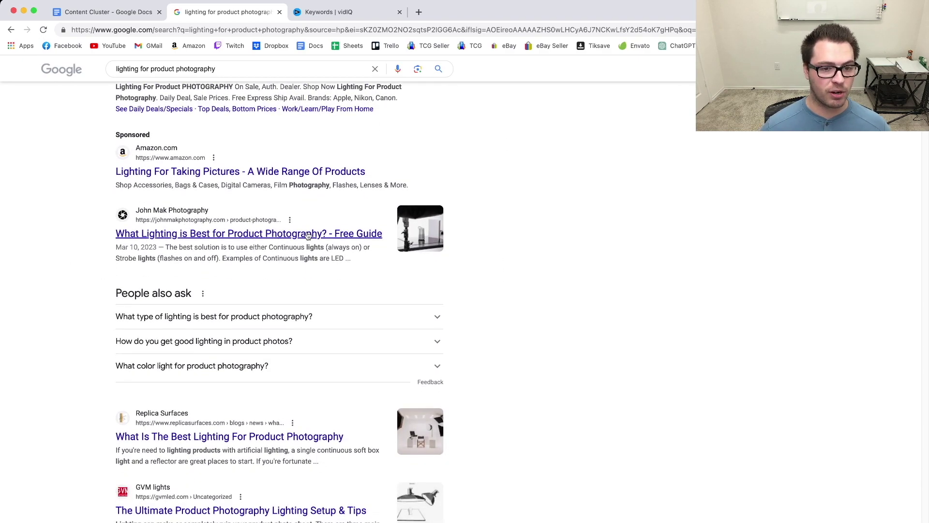
Step: Add a bold heading "Lighting For Product Photography" below the topic list in the Content Cluster document
key("ctrl+shift+Tab")
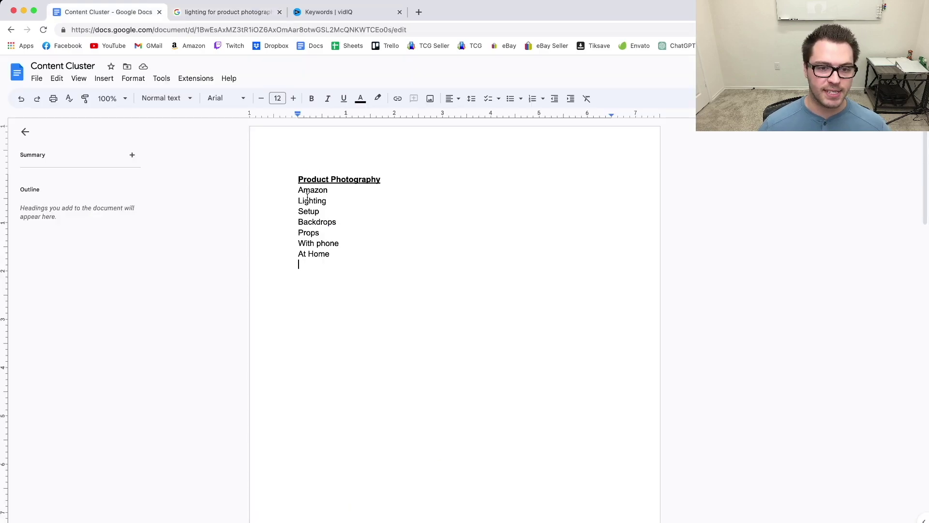
key("Return")
key("Return")
type("Ligh")
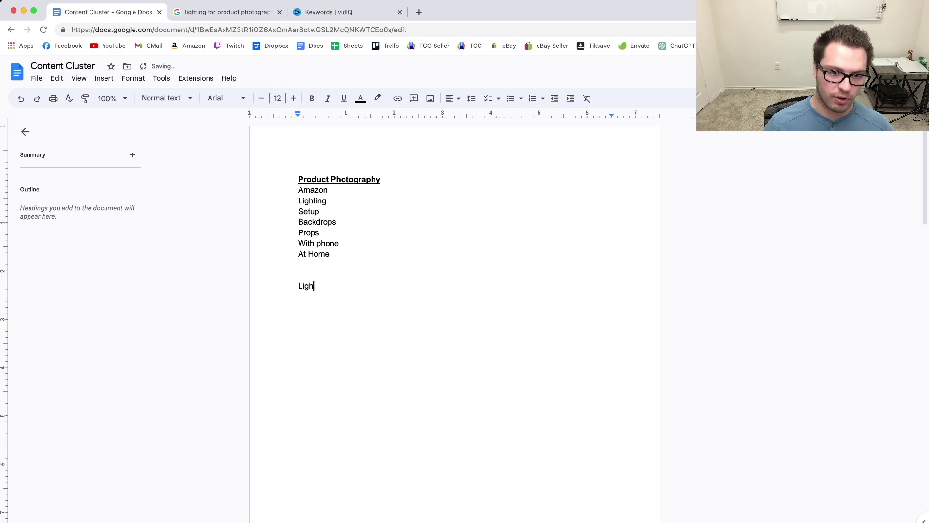
type("ting")
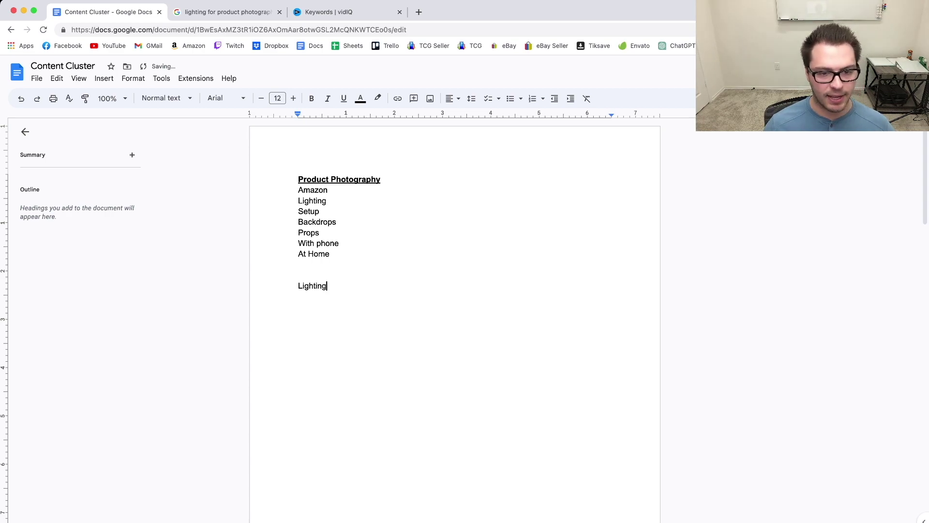
type(" For Produ")
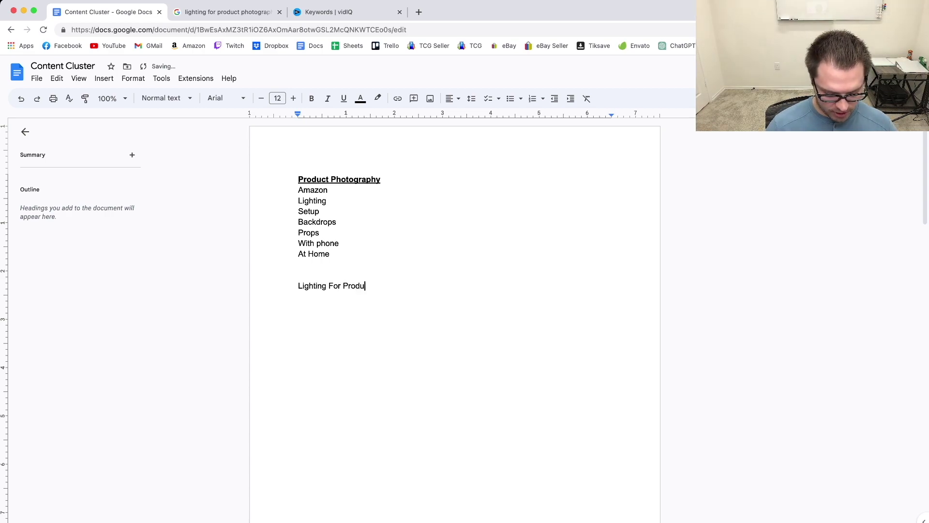
type("ct Photography")
key("Return")
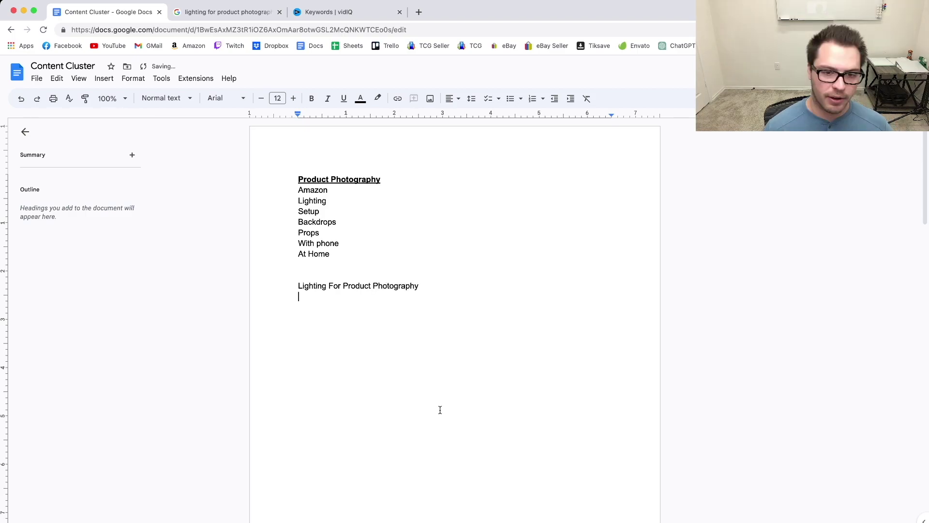
left_click_drag(427, 286, 263, 286)
key("ctrl+b")
left_click(307, 294)
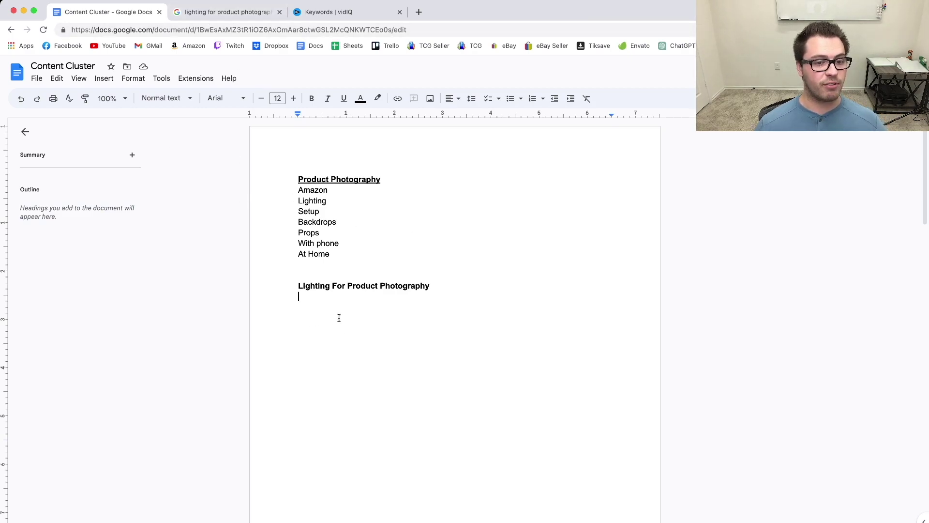
Step: Using the "What Lighting is Best for Product Photography?" search result, add "What is the best light?" and "Continous lighting" under the document's lighting heading
left_click(228, 14)
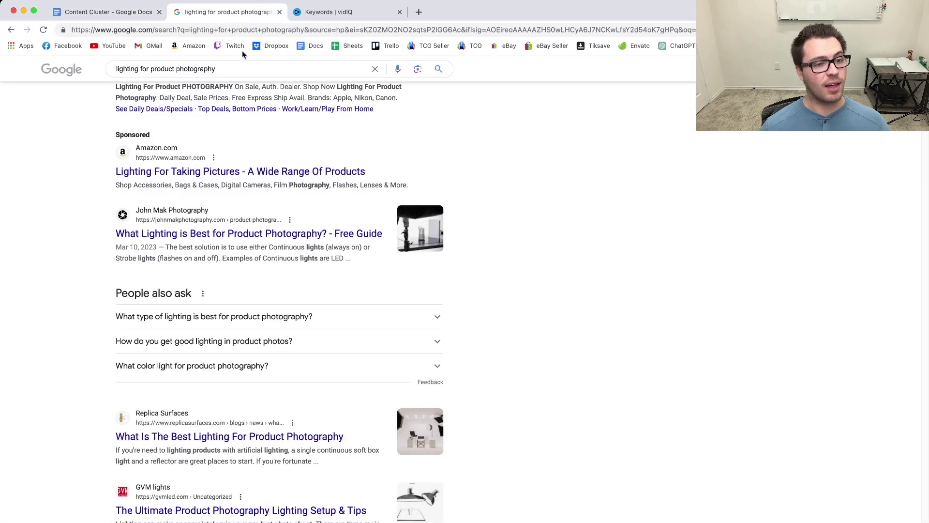
left_click(219, 234)
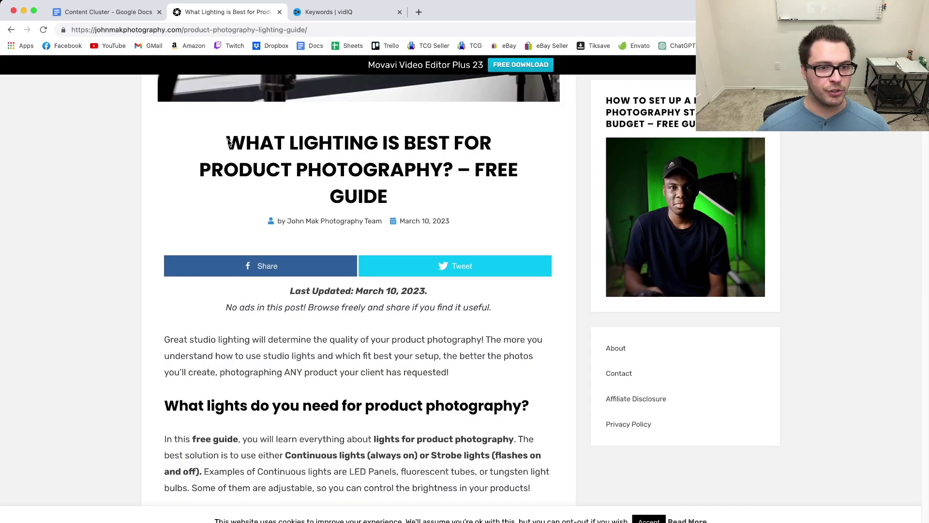
scroll(343, 155, "down", 3)
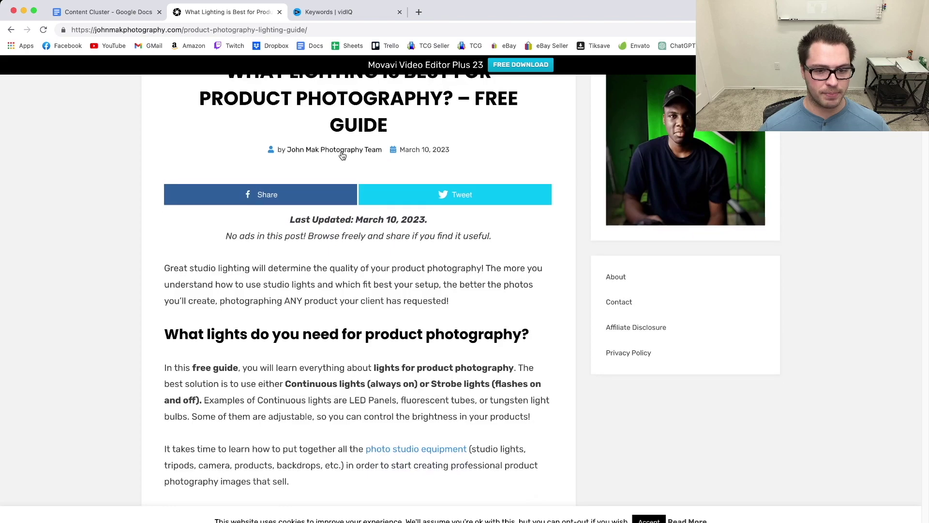
scroll(158, 214, "down", 5)
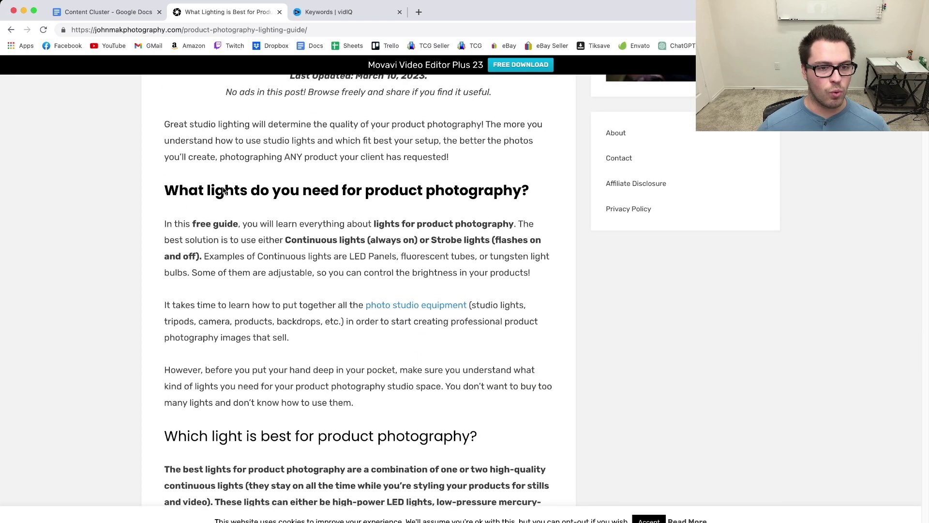
scroll(373, 193, "down", 3)
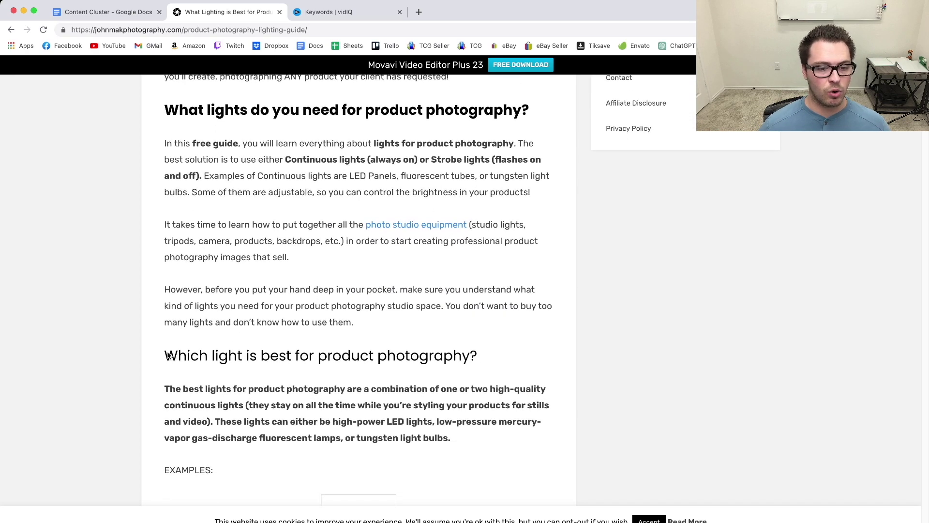
scroll(384, 366, "down", 15)
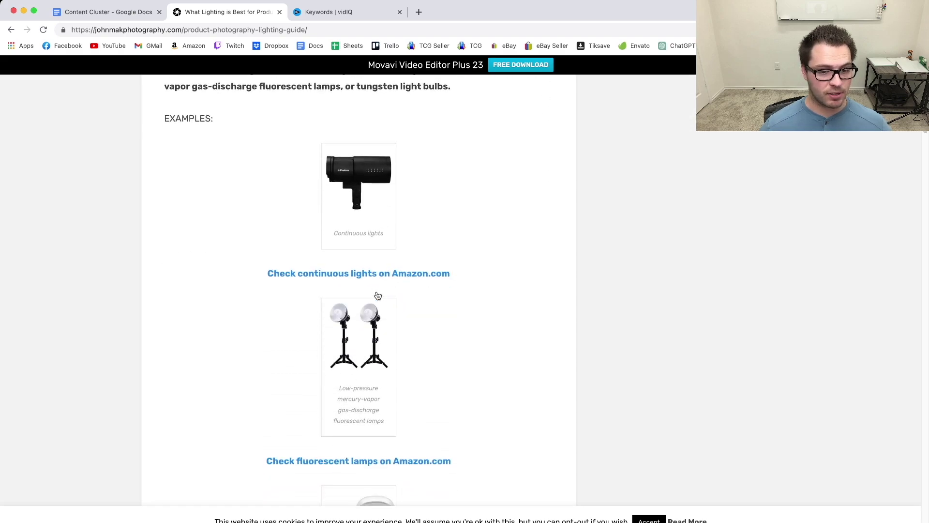
scroll(383, 290, "down", 20)
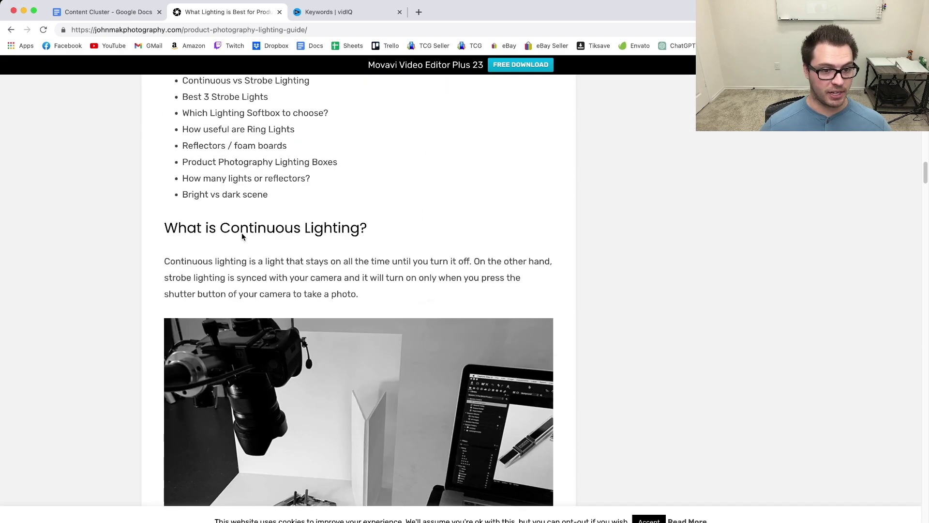
left_click(183, 235)
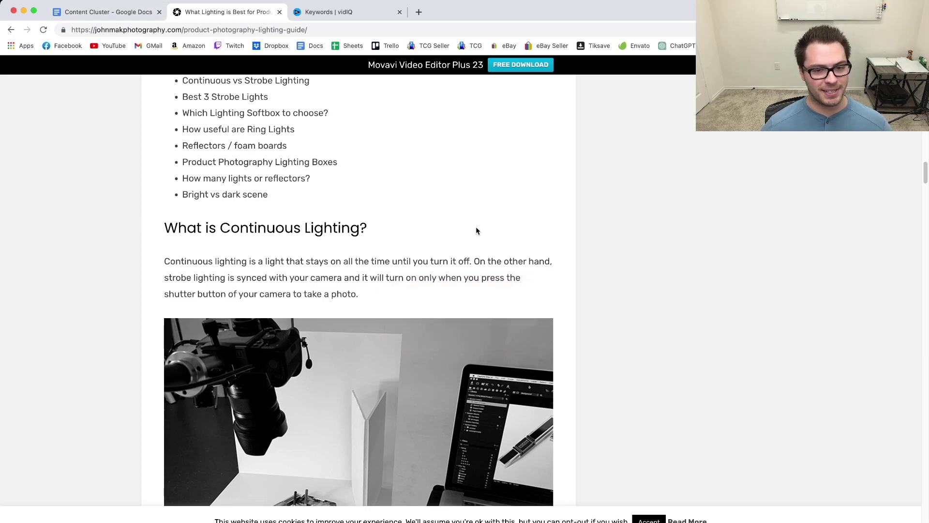
left_click(104, 13)
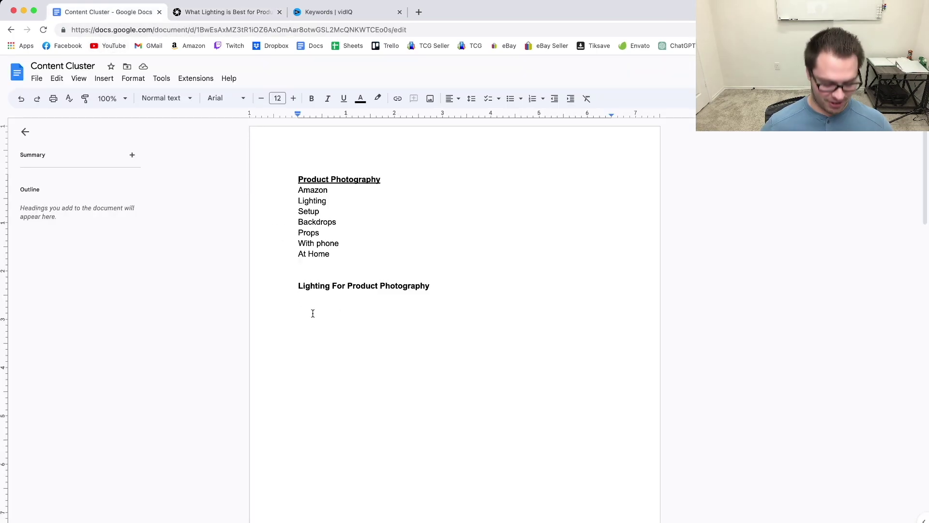
type("Coninous l")
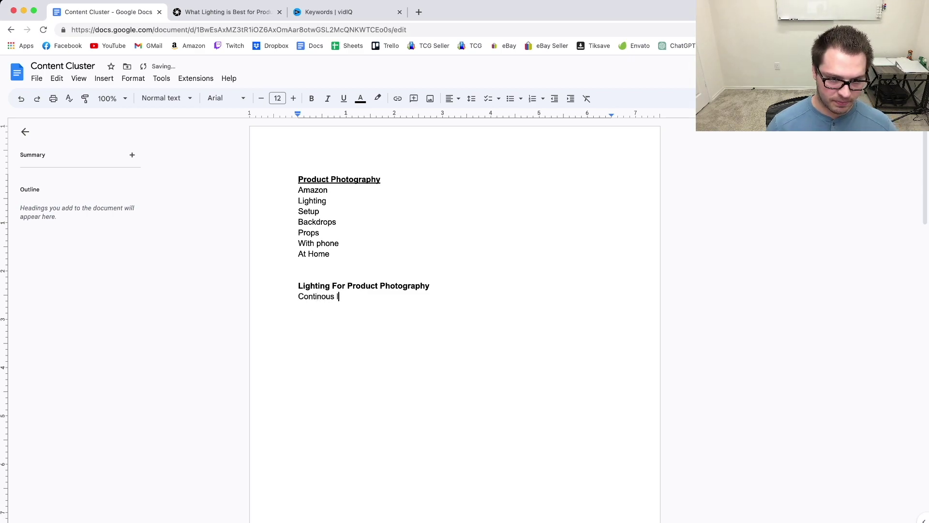
Step: Read through the rest of the lighting guide's section headings for more subtopic ideas
key("ctrl+Tab")
scroll(324, 291, "down", 10)
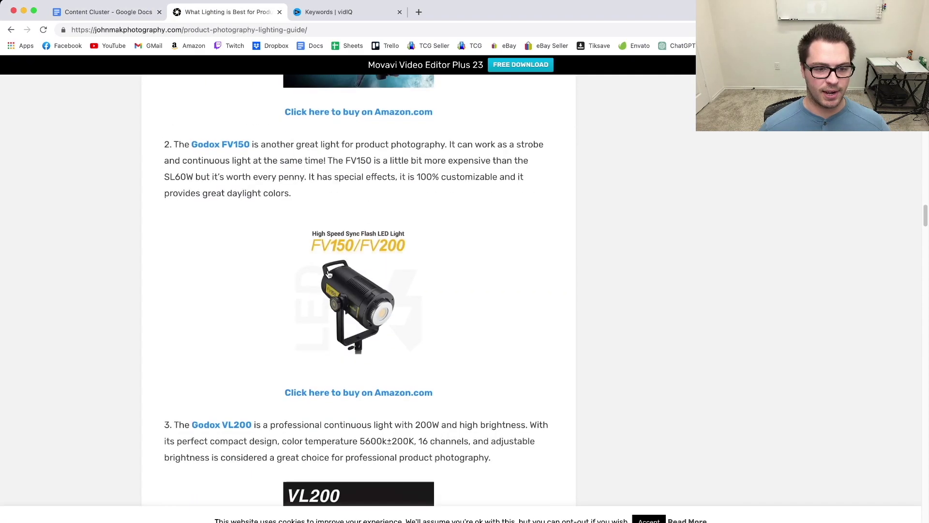
scroll(333, 275, "down", 5)
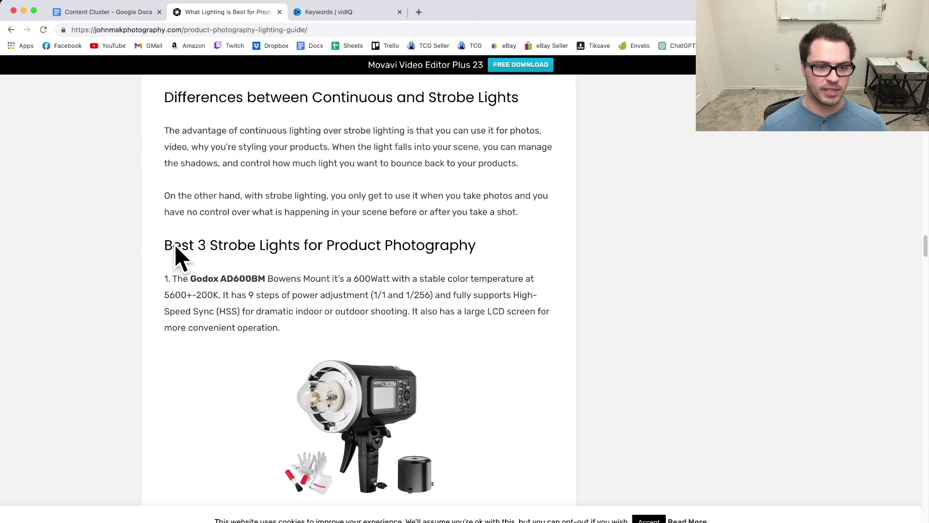
scroll(416, 262, "down", 15)
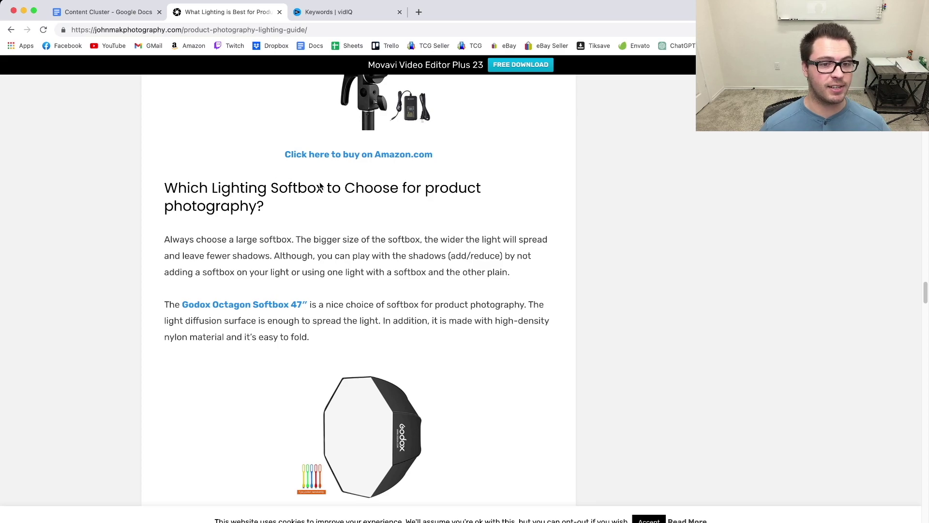
Step: Return to the Google results, open "The Ultimate Product Photography Lighting Setup & Tips" article and copy its title
left_click(11, 30)
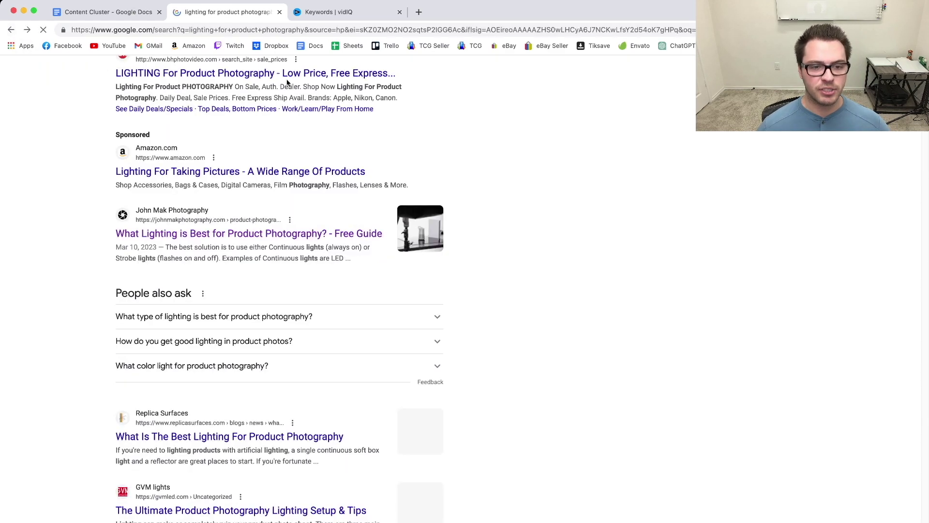
scroll(254, 266, "down", 2)
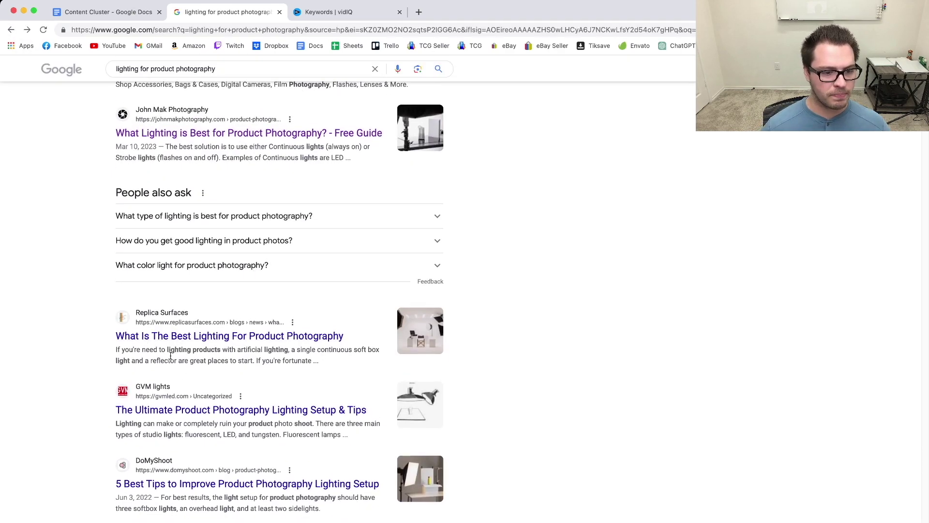
left_click(196, 411)
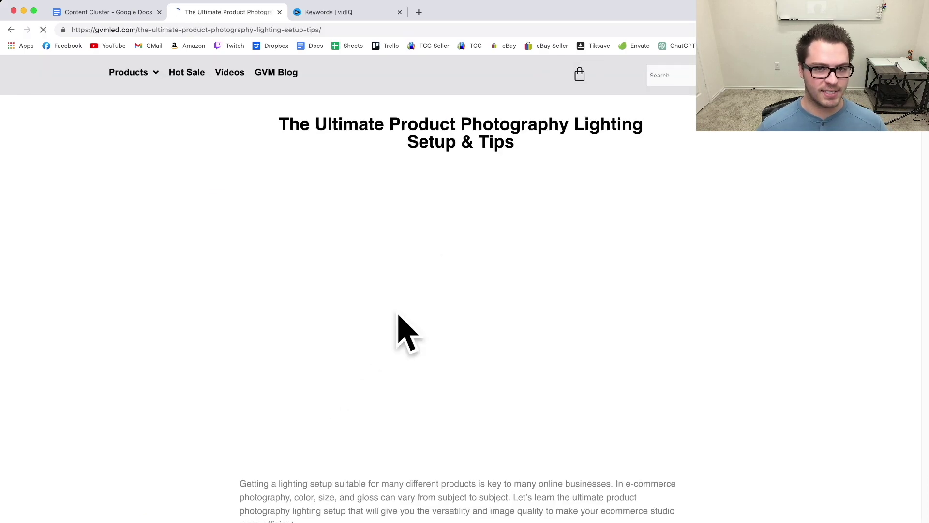
left_click_drag(277, 124, 533, 138)
key("super+c")
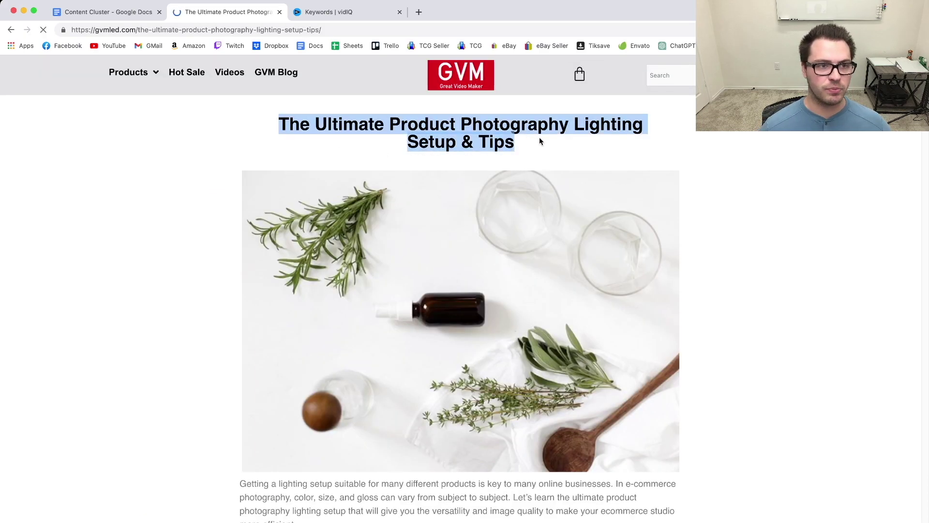
Step: Insert the copied article title without its source formatting on the line above "Lighting For Product Photography" and make it bold
left_click(94, 12)
left_click(310, 275)
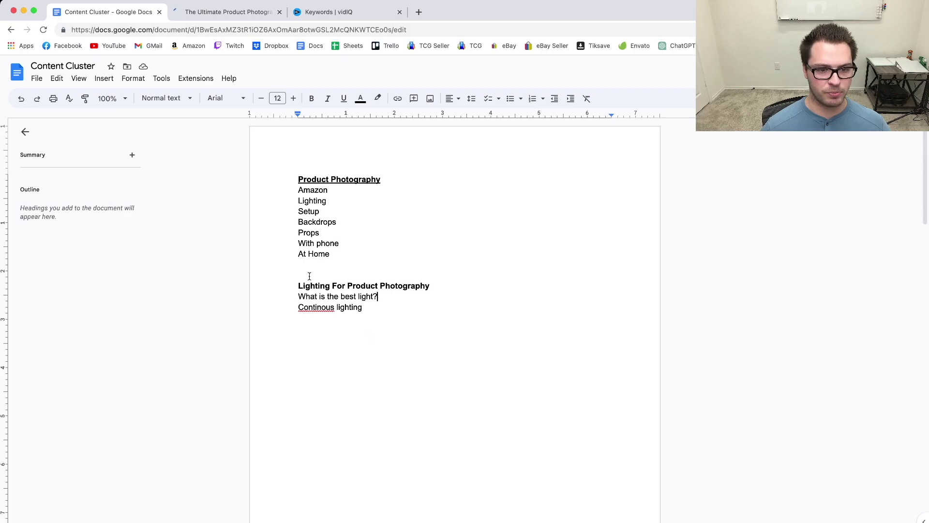
key("super+v")
key("super+z")
key("super+shift+v")
left_click_drag(518, 273, 264, 272)
key("super+b")
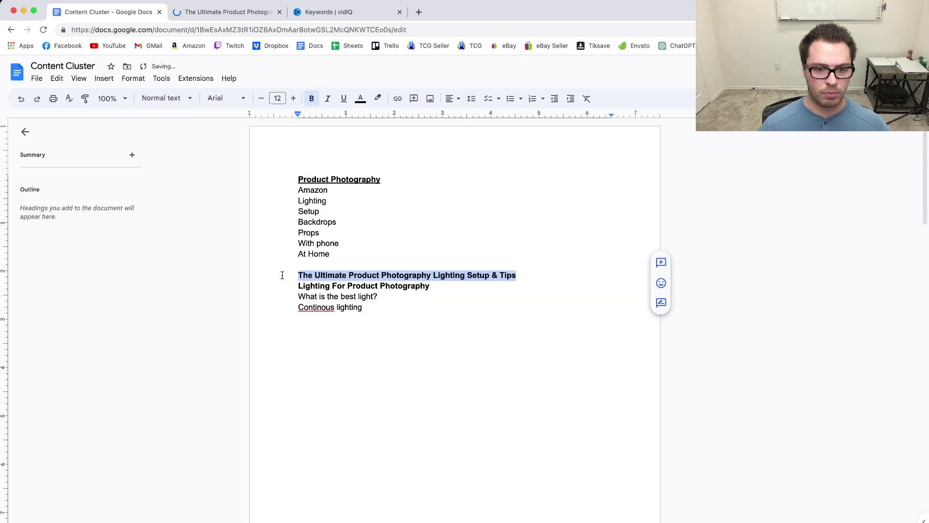
Step: Insert a "Subheadlines" label above "What is the best light?", separated from the two article titles by a blank line
left_click(299, 298)
key("Return")
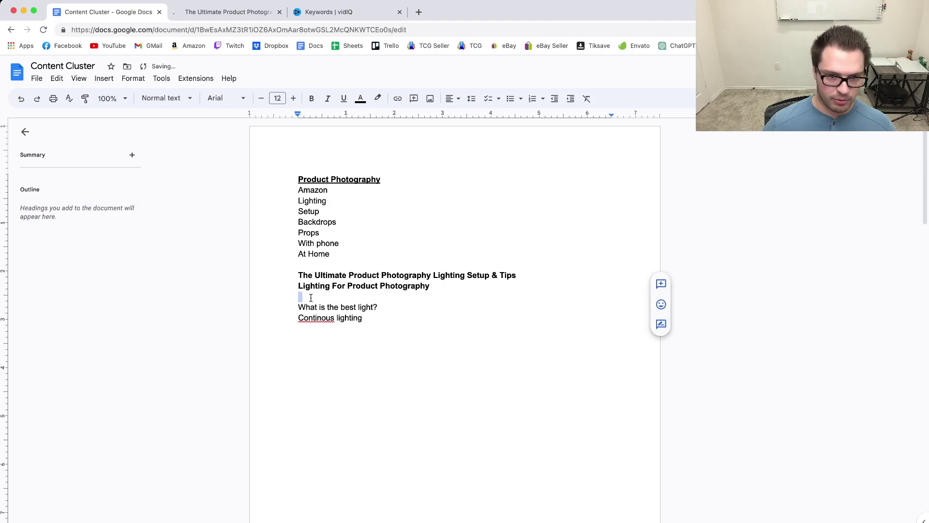
key("Return")
key("Up")
type("Subheadlines")
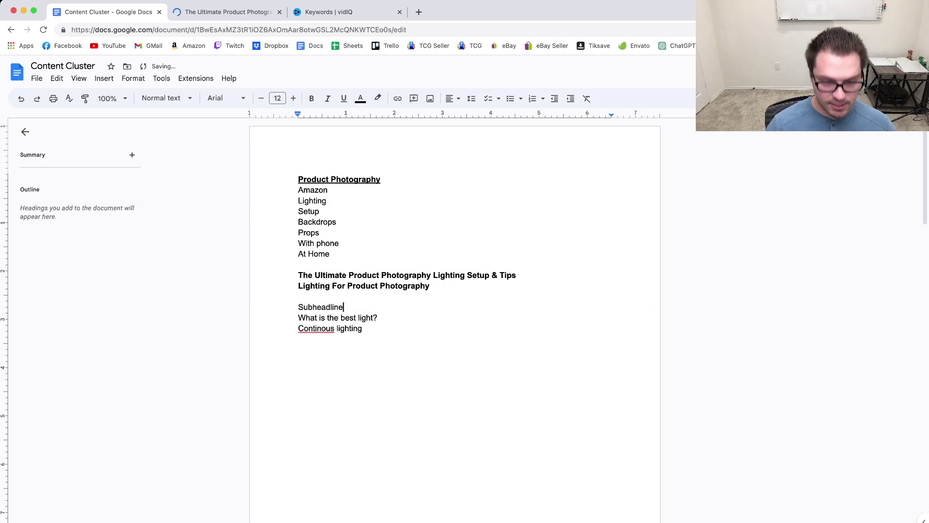
Step: Take the section heading "Color standard and reflection" from the GVM lighting article for the document's Subheadlines list
key("ctrl+Tab")
scroll(382, 213, "down", 5)
scroll(384, 213, "down", 8)
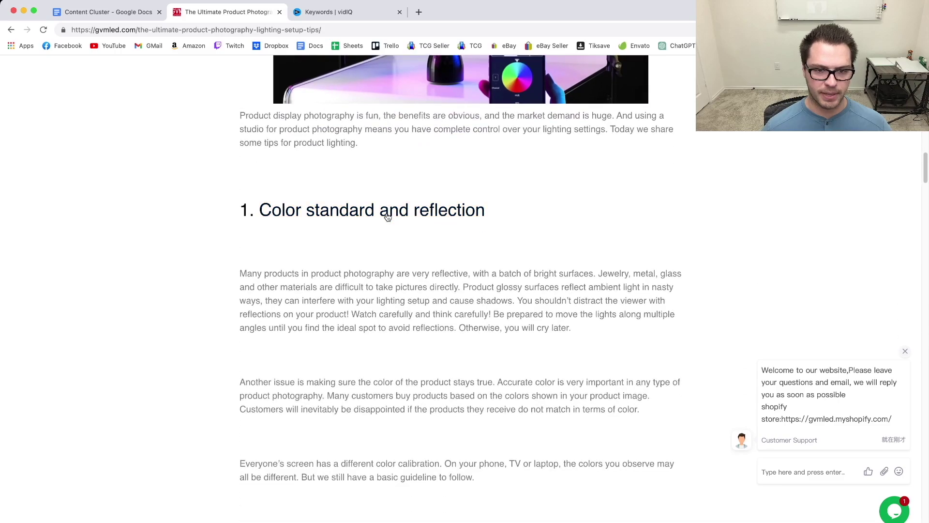
left_click_drag(258, 220, 512, 211)
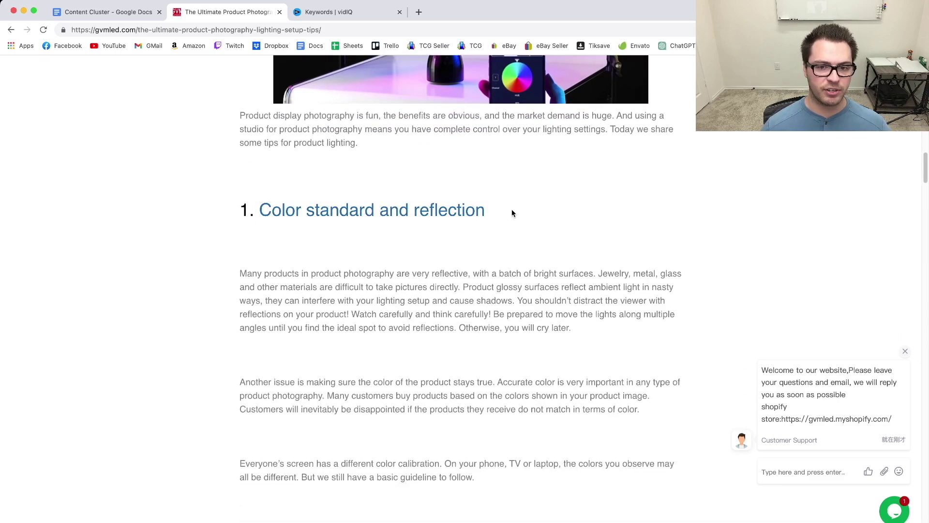
left_click(118, 13)
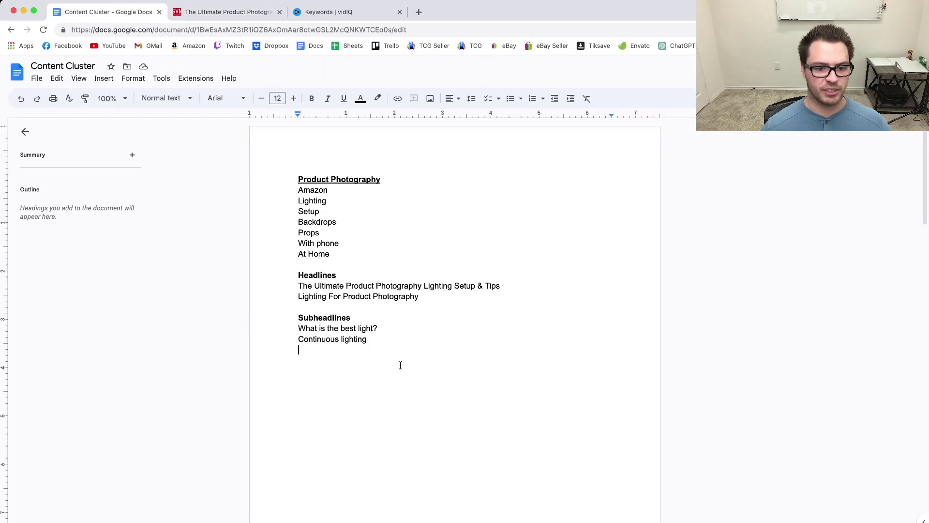
Step: Go through the rest of the GVM article and collect "Simple tools to help shooting" and "Ideal lighting arrangement" as subheadlines
key("ctrl+Tab")
scroll(458, 213, "down", 10)
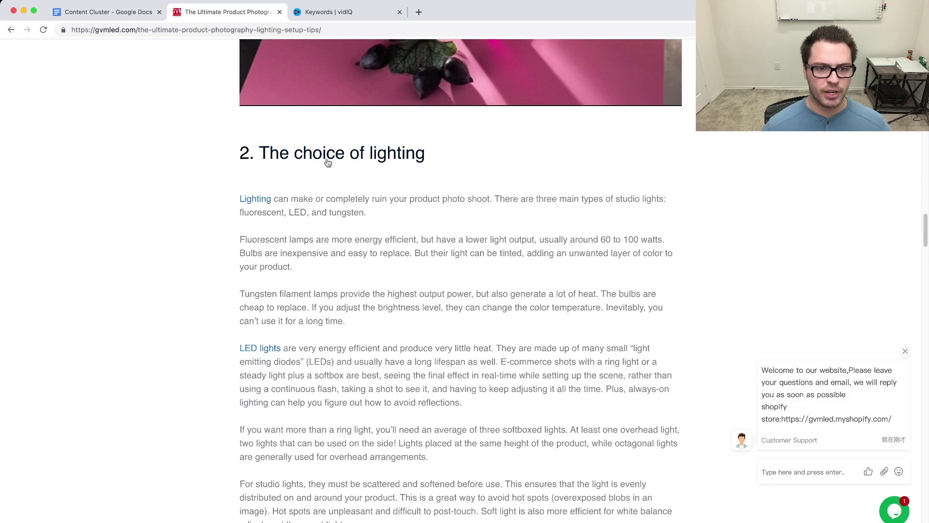
scroll(442, 166, "down", 3)
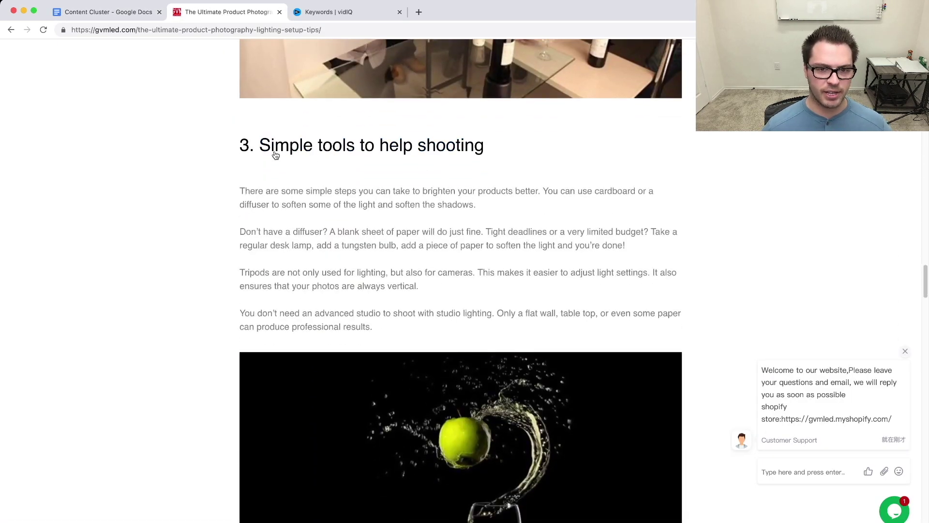
left_click_drag(508, 148, 257, 145)
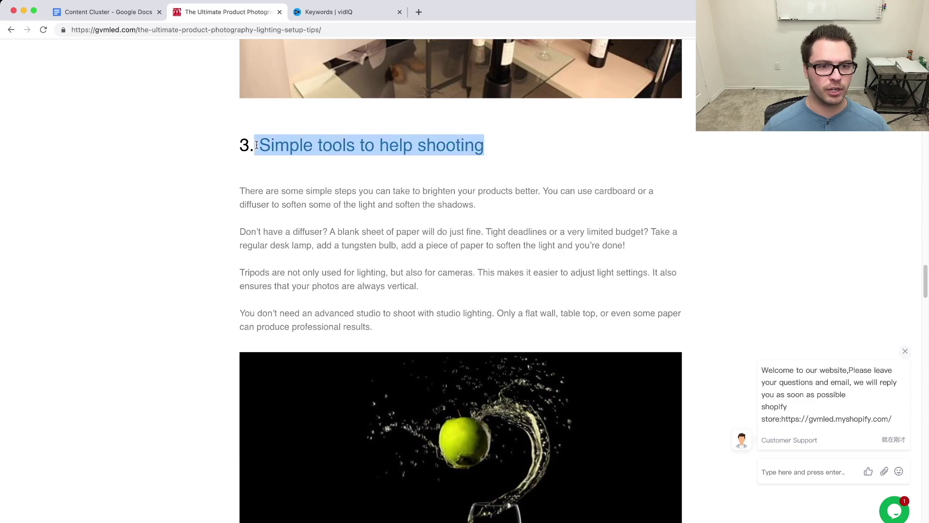
scroll(435, 194, "down", 10)
mouse_move(260, 70)
left_mouse_down()
mouse_move(480, 75)
mouse_move(260, 71)
left_mouse_up()
scroll(479, 210, "down", 15)
scroll(479, 206, "down", 15)
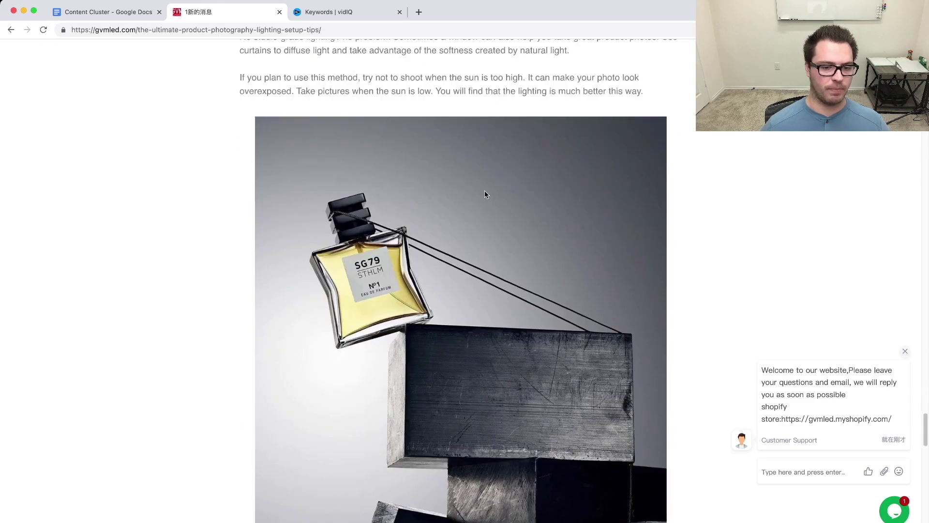
Step: Open the "What Is The Best Lighting For Product Photography" result from Google and examine its section headings for further subheadline ideas
left_click(11, 30)
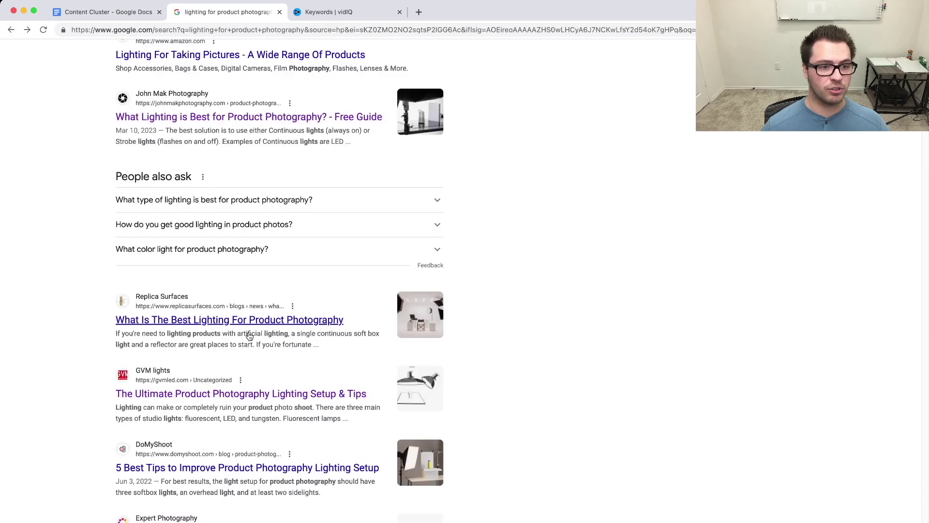
scroll(193, 338, "down", 3)
left_click(230, 214)
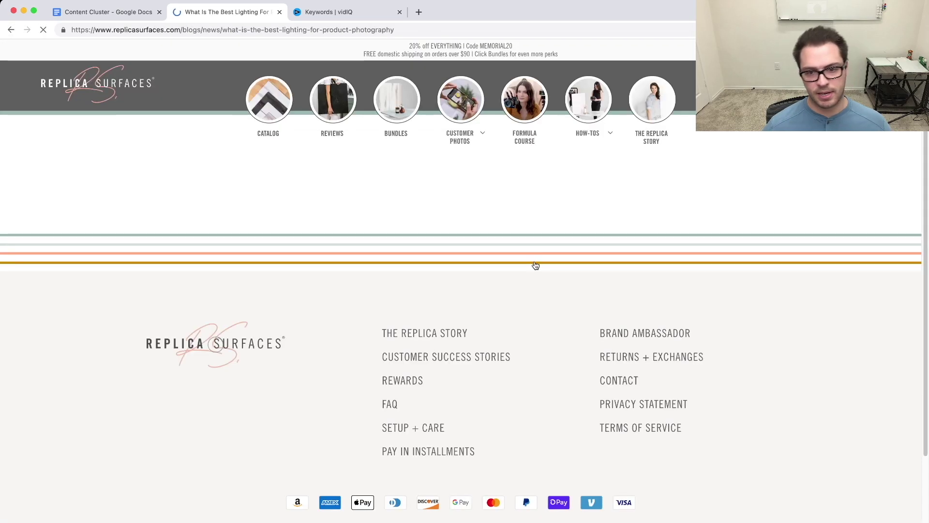
scroll(390, 216, "down", 20)
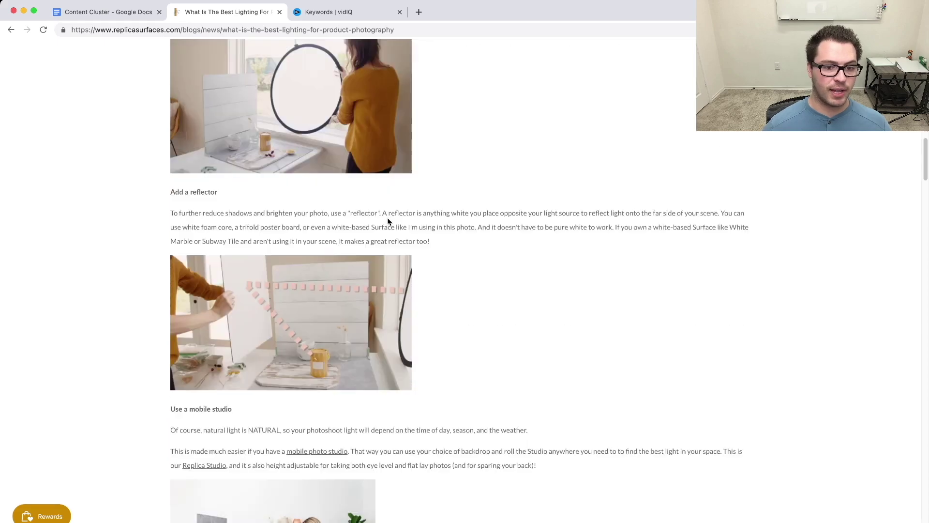
scroll(390, 215, "down", 15)
scroll(339, 290, "up", 11)
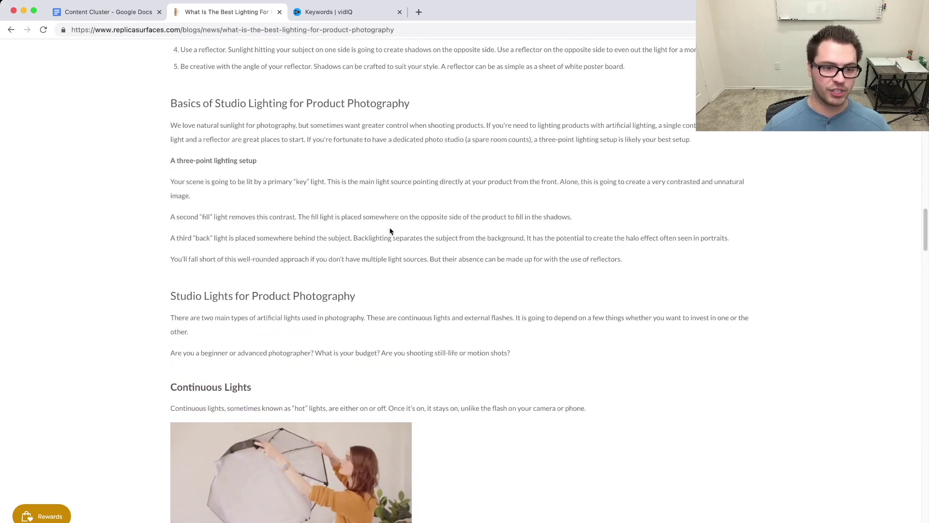
scroll(290, 300, "down", 2)
scroll(263, 292, "down", 12)
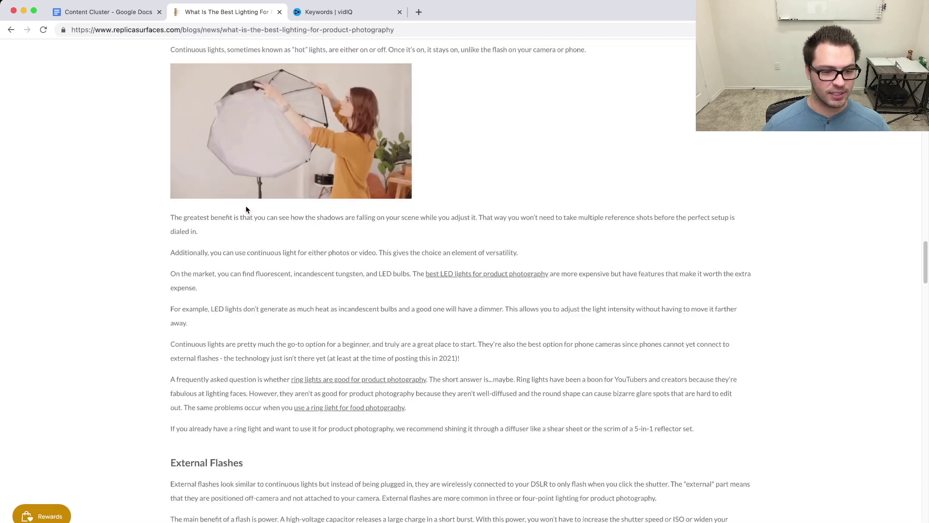
scroll(177, 314, "down", 2)
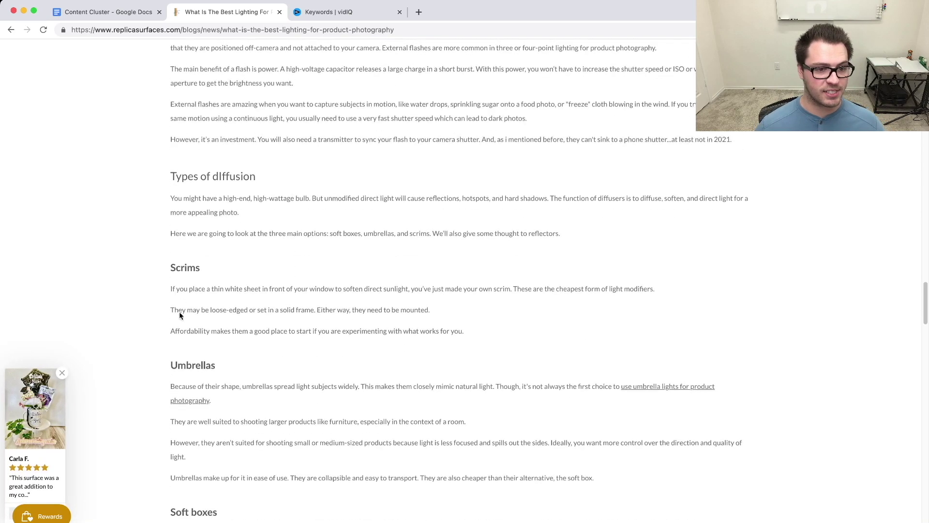
Step: Review the collected headlines and subheadlines in the document, then return to the beginning of the Replica Surfaces lighting article
key("ctrl+shift+Tab")
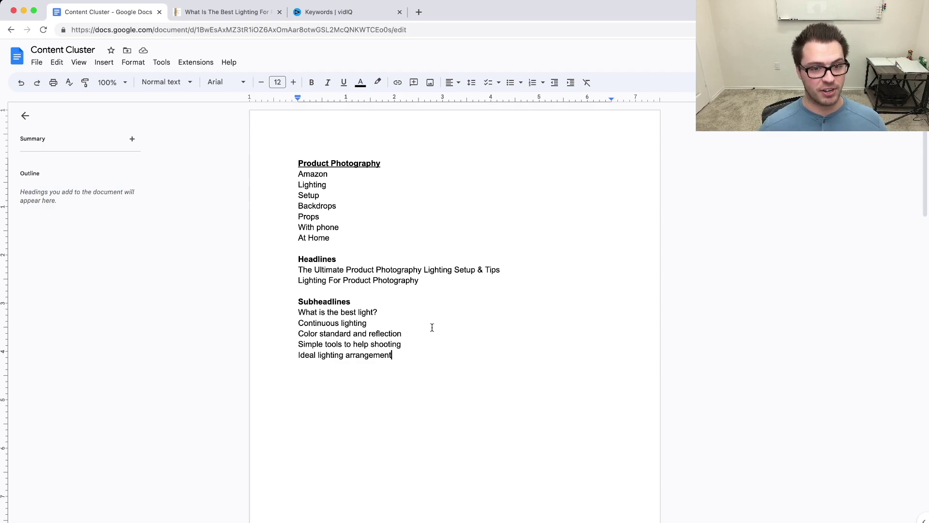
key("ctrl+Tab")
scroll(397, 257, "up", 10)
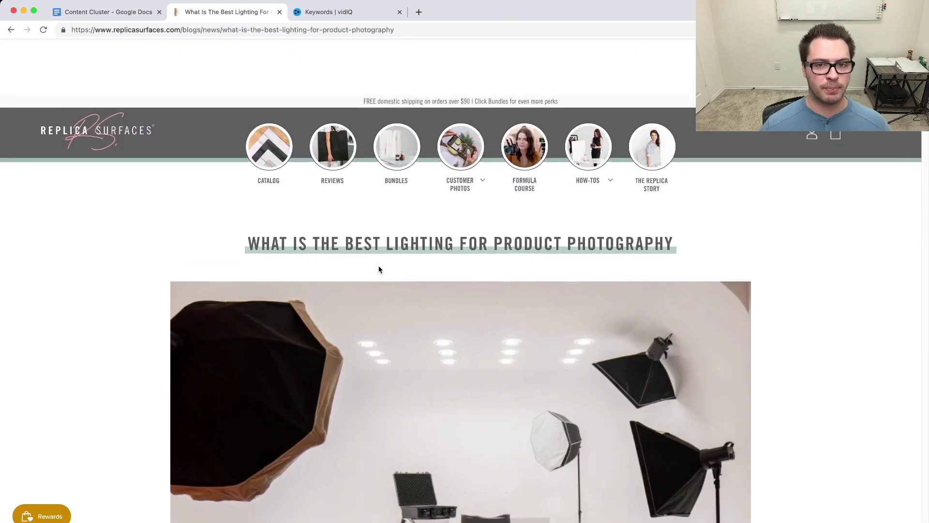
scroll(366, 133, "down", 1)
key("ctrl+l")
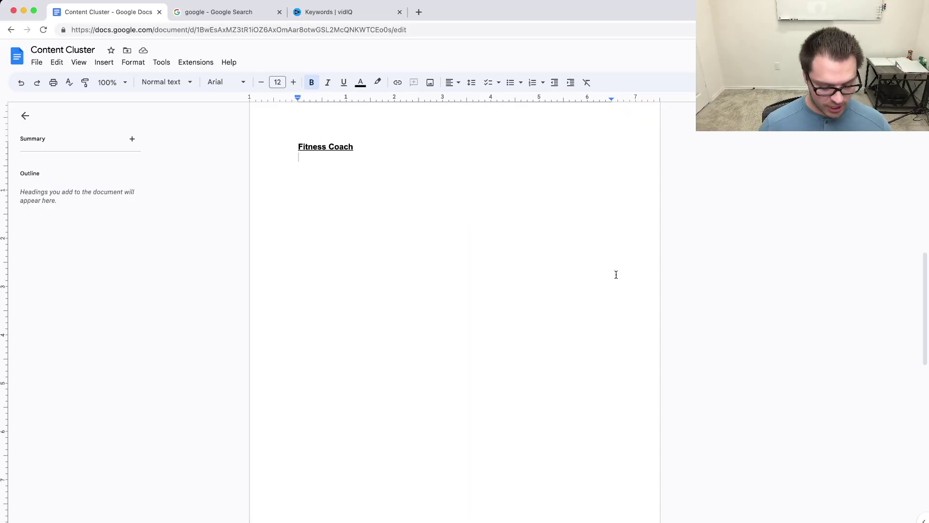
Step: List "Weight loss", "Gain Muscle", "Toning" and "Diet" on separate lines under "Fitness Coach" and remove their bold formatting
type("Weight loss")
key("Return")
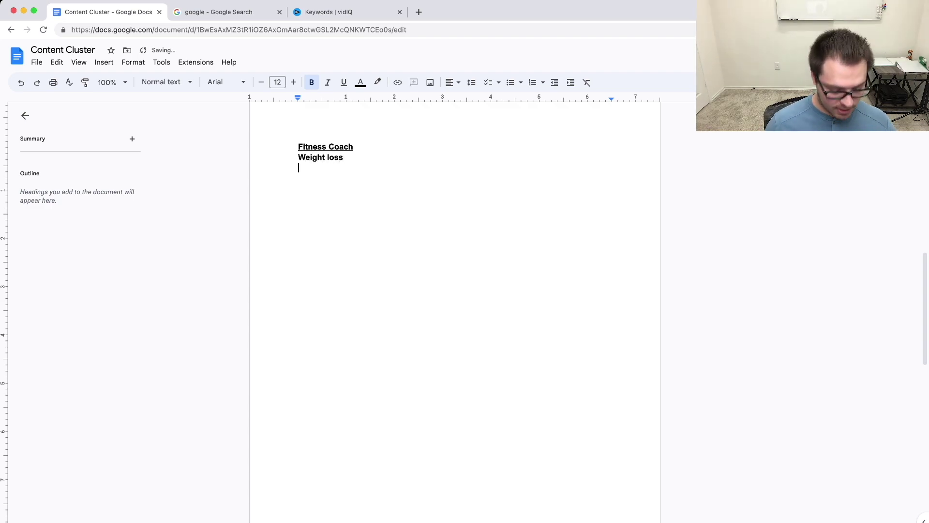
type("Gain Muscle")
key("Return")
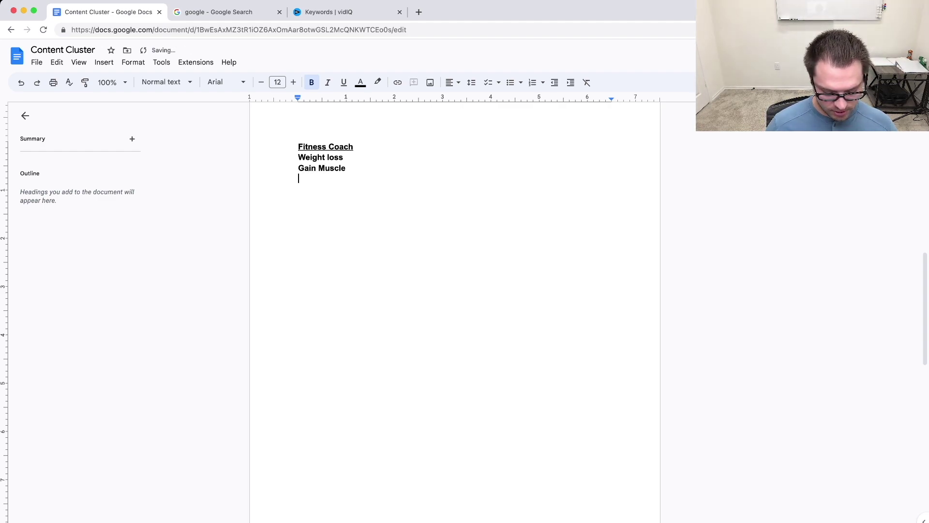
type("To")
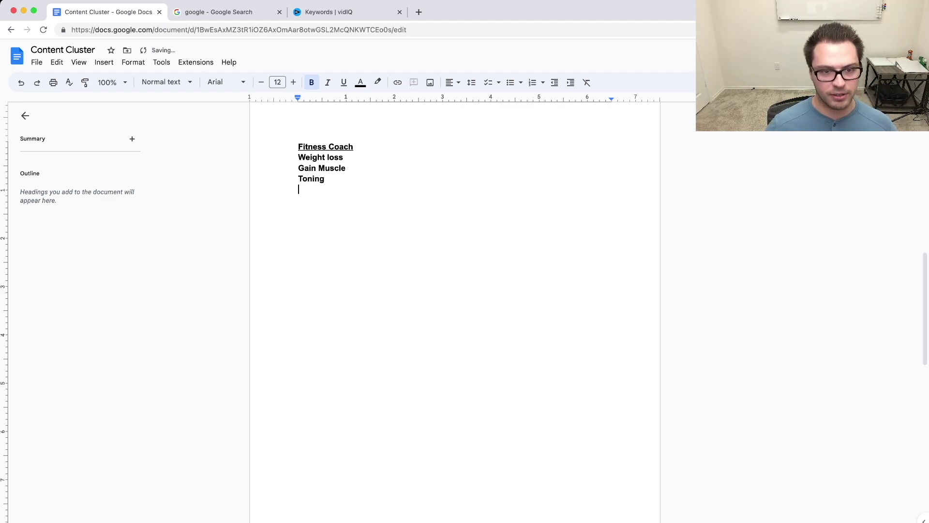
type("ning")
key("Return")
type("Diet")
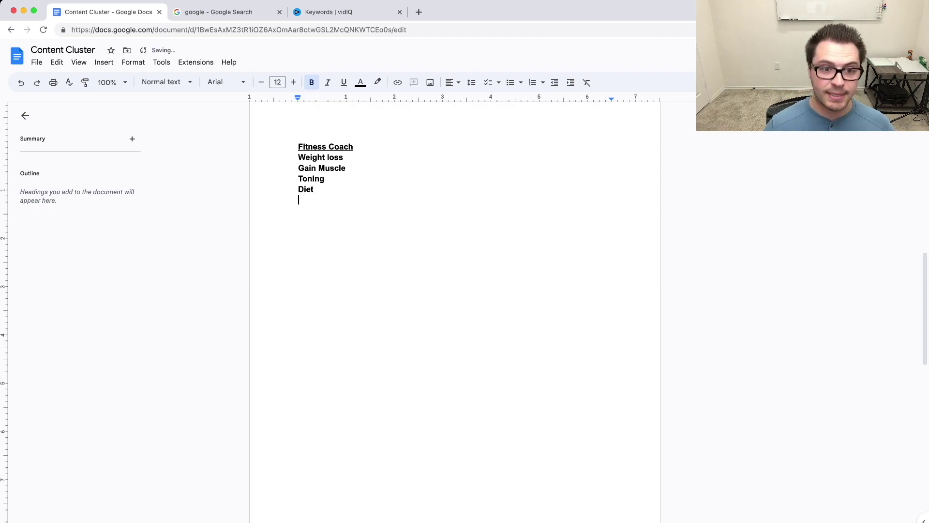
left_click_drag(315, 189, 285, 156)
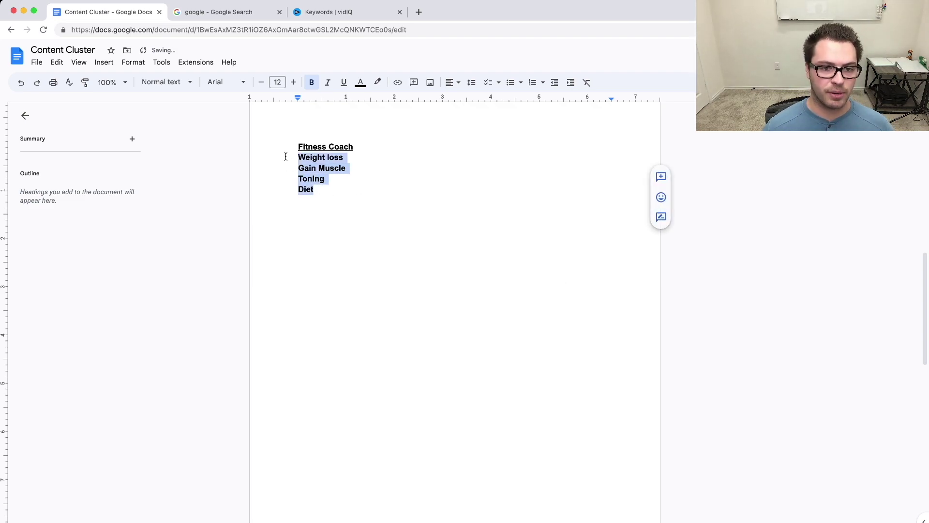
key("ctrl+b")
Step: Add bold "Headlines" and "Subheadlines" labels below the fitness subtopics, leaving blank lines between them
left_click(320, 209)
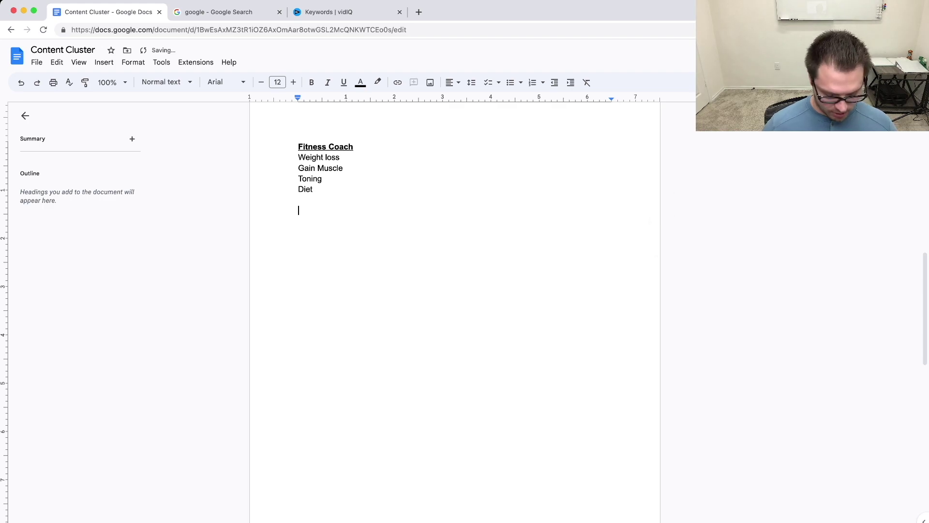
type("Headlines")
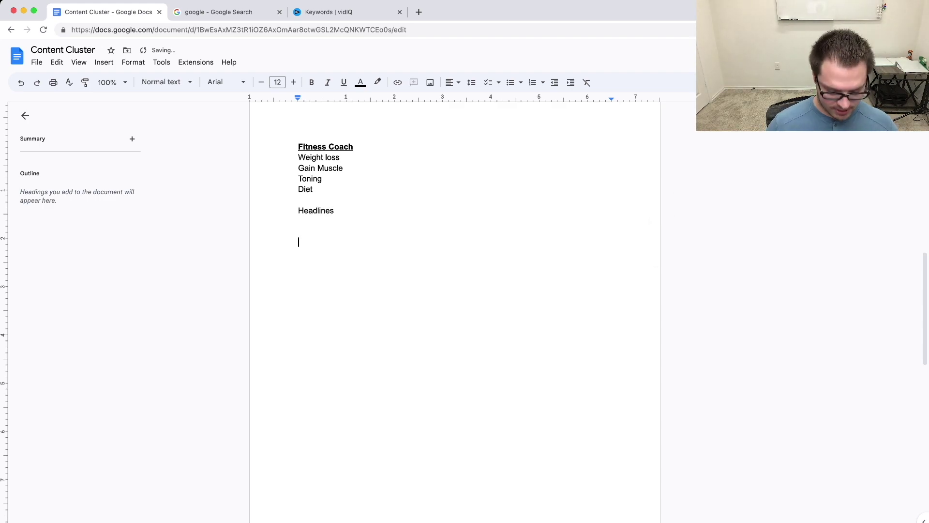
key("Return")
type("Subgh")
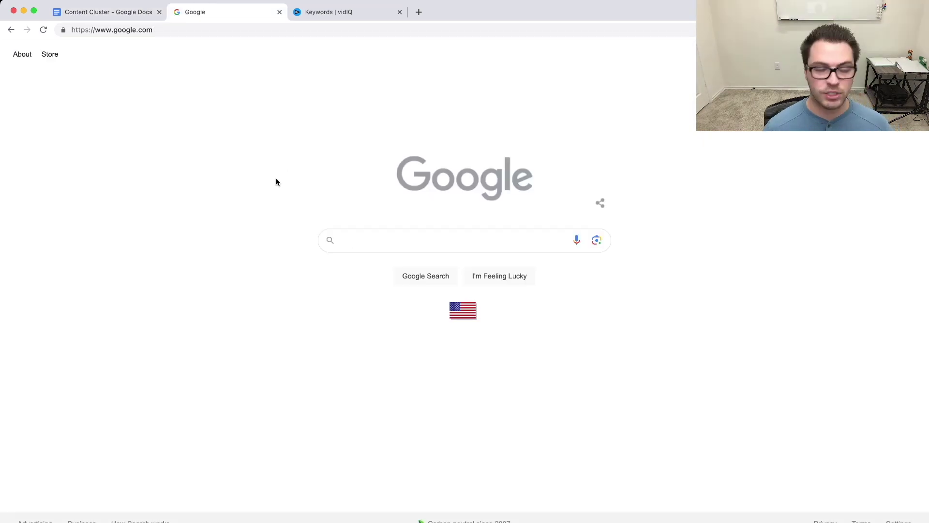
Step: Search Google for "build muscle"
type("b")
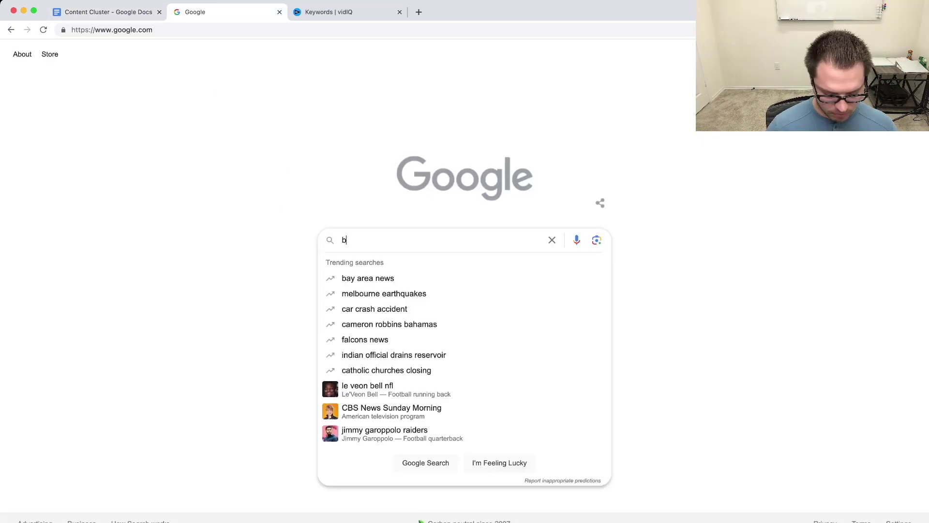
type("uild muscle")
key("Return")
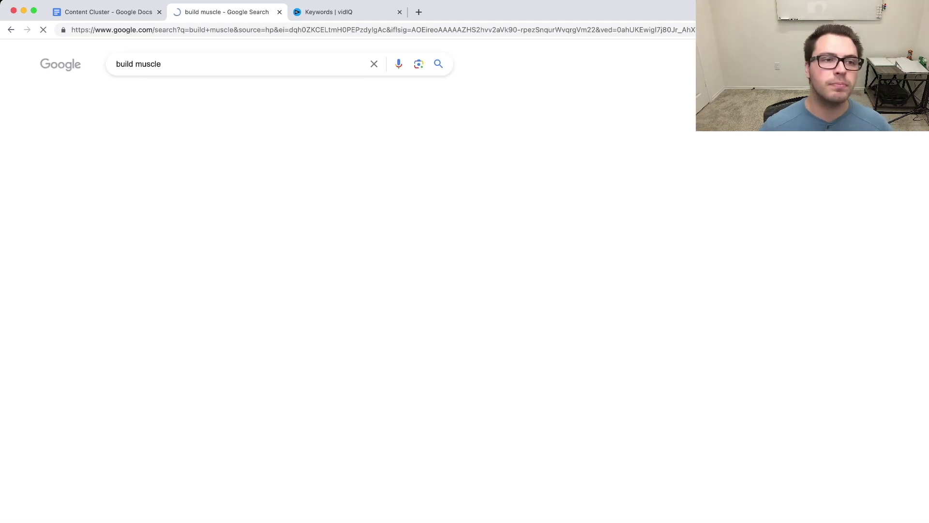
Step: Copy the Healthline result title "How Long Does It Take to Build Muscle?" into the document under the fitness Headlines label
scroll(186, 205, "down", 2)
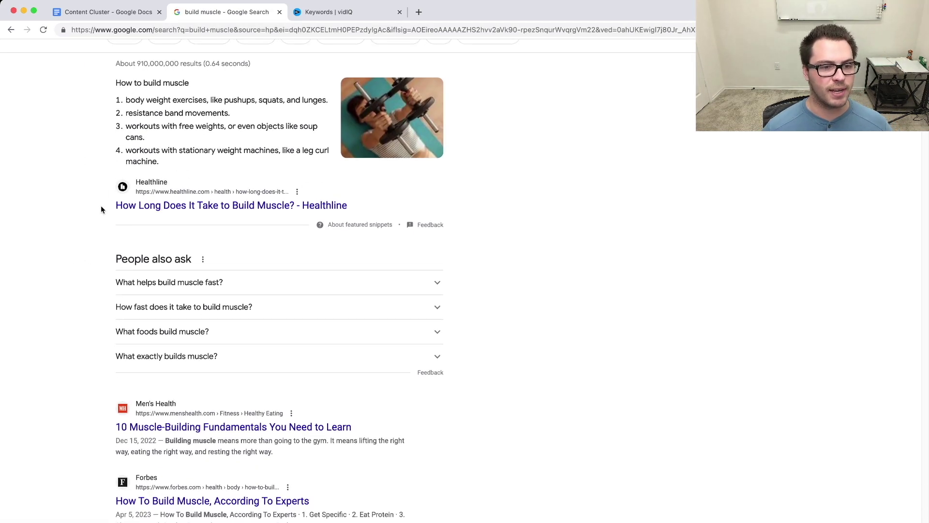
left_click_drag(108, 206, 292, 205)
key("ctrl+c")
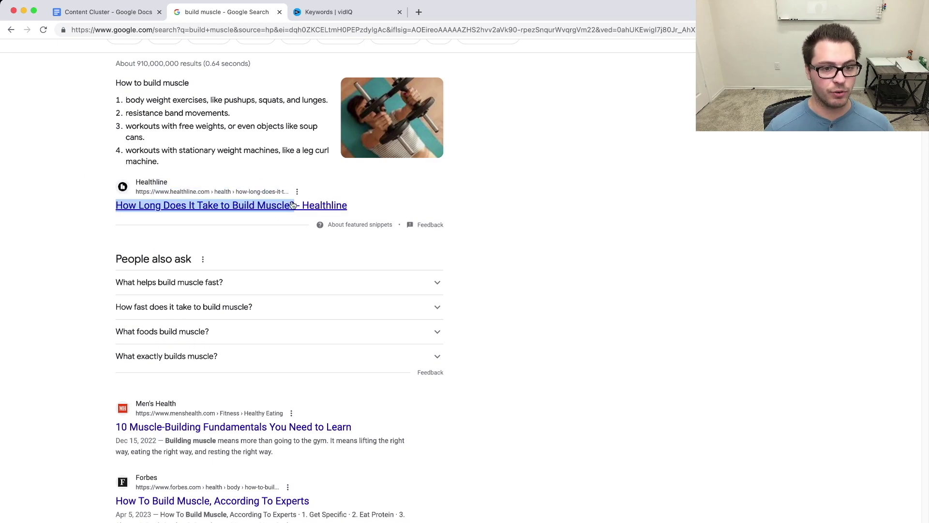
left_click(107, 11)
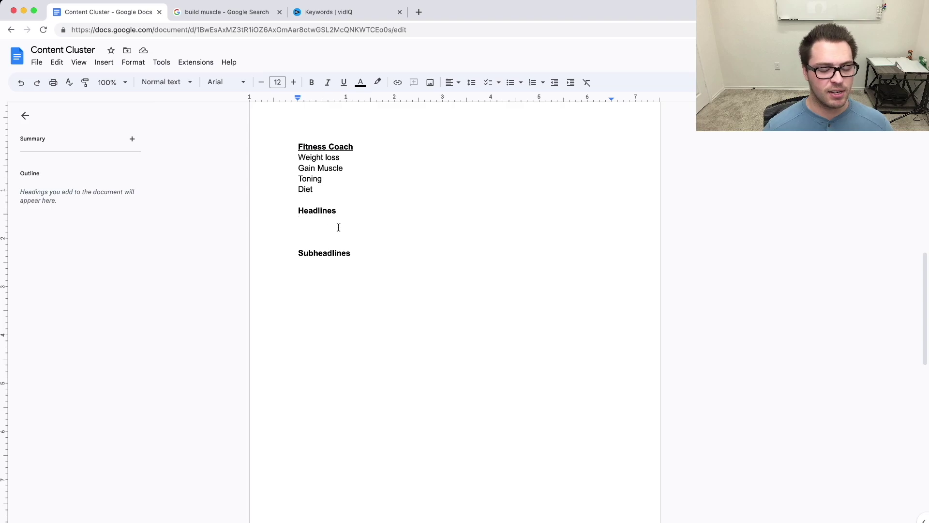
key("ctrl+v")
Step: Open the Healthline article from the results and add its heading "How do muscles grow?" under the fitness Subheadlines label
left_click(218, 11)
scroll(271, 227, "down", 5)
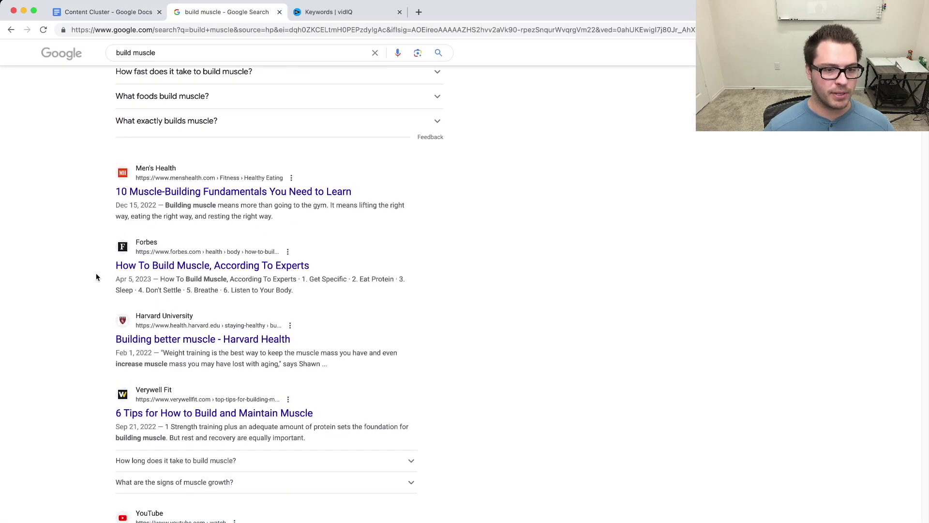
scroll(110, 265, "up", 5)
left_click(129, 265)
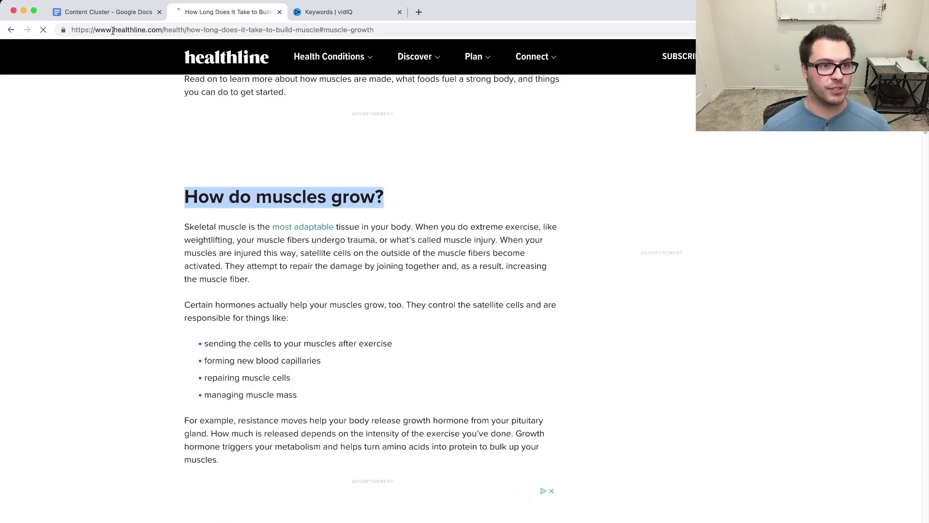
left_click(104, 12)
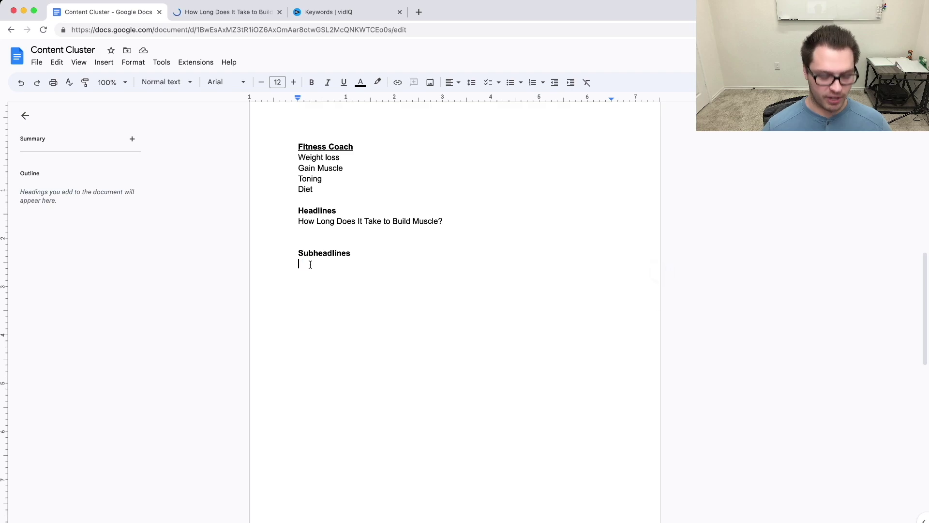
type("How do muscles grow?")
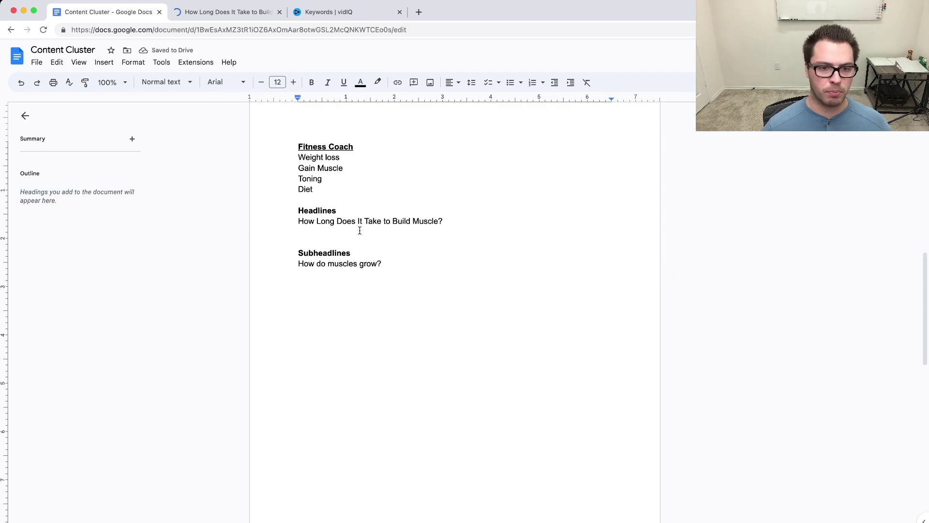
Step: Copy the heading "Resistance vs. reps" from the Healthline article into the document under the fitness Subheadlines
left_click(212, 13)
scroll(235, 270, "down", 8)
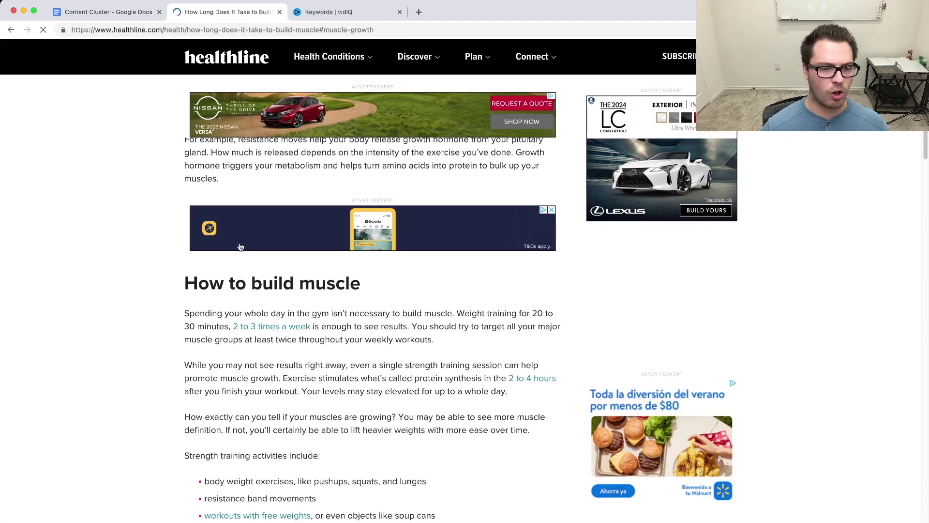
scroll(297, 254, "down", 10)
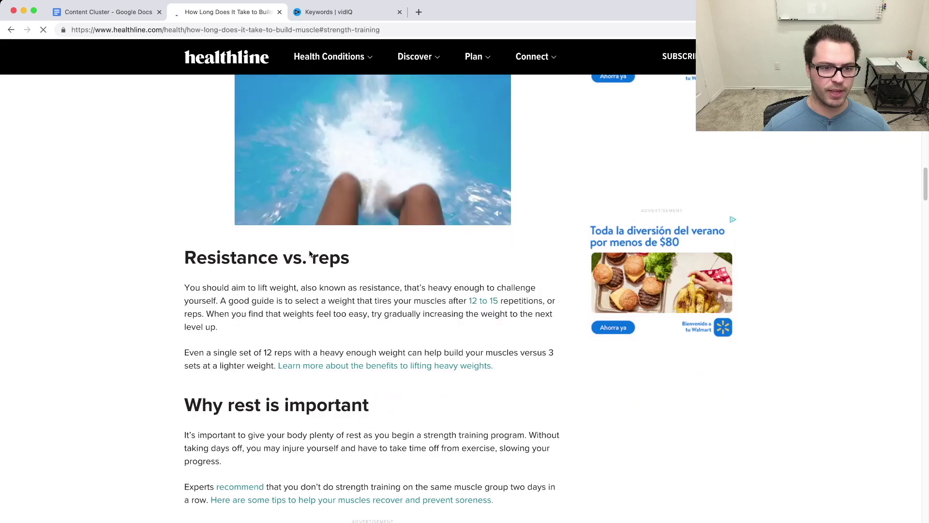
left_click_drag(365, 259, 182, 258)
key("super+c")
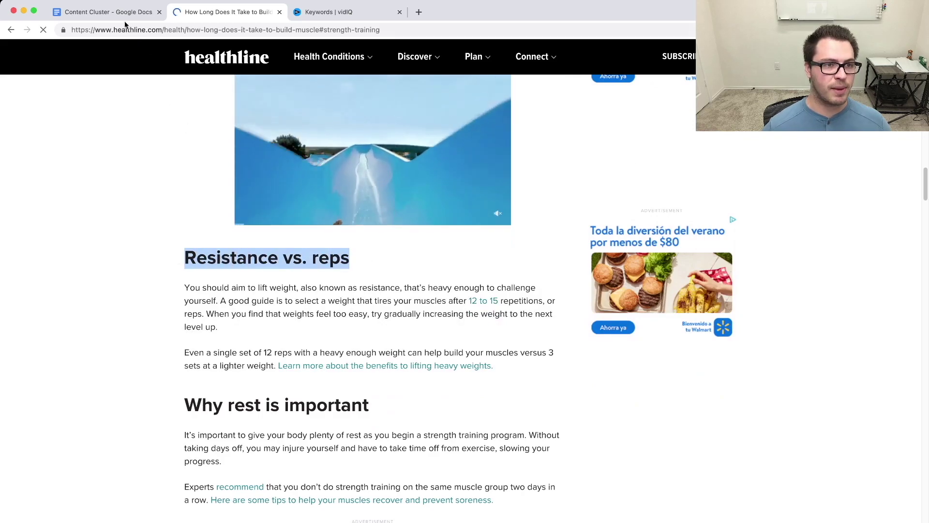
left_click(107, 13)
left_click(332, 274)
key("super+v")
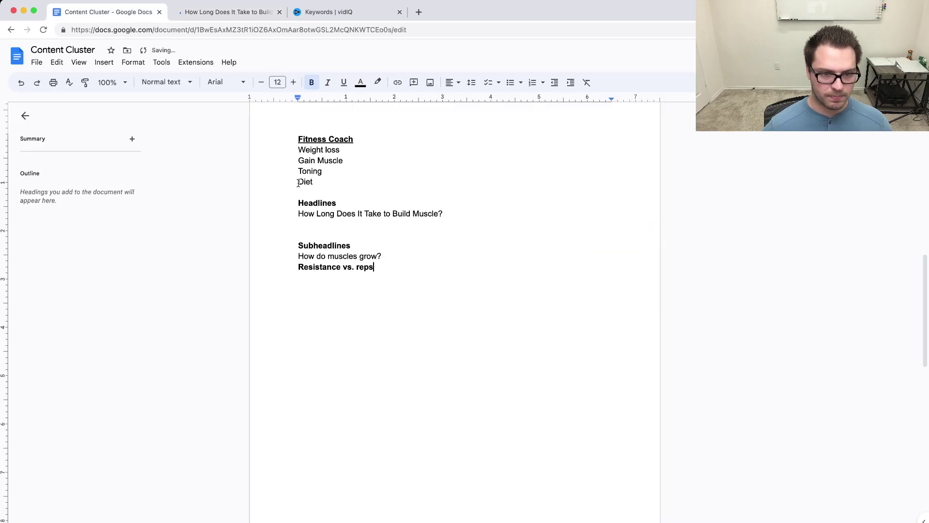
Step: Add the Healthline article's heading "Why rest is important" and a "Cardio" entry to the fitness Subheadlines in regular weight
left_click(222, 13)
scroll(320, 408, "down", 5)
left_click_drag(186, 191, 408, 200)
scroll(319, 290, "down", 5)
left_click_drag(185, 174, 213, 177)
scroll(235, 356, "down", 3)
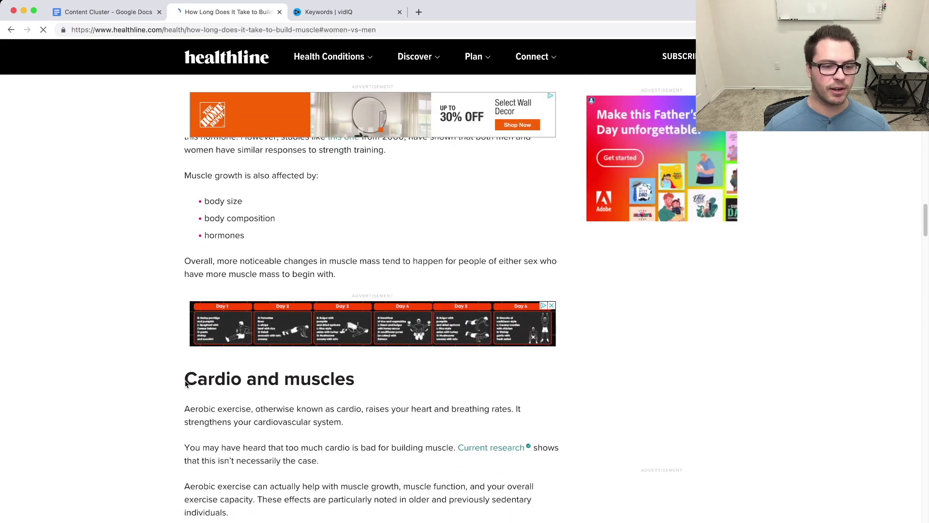
left_click_drag(185, 379, 355, 384)
left_click(122, 13)
type("Cardio")
key("Return")
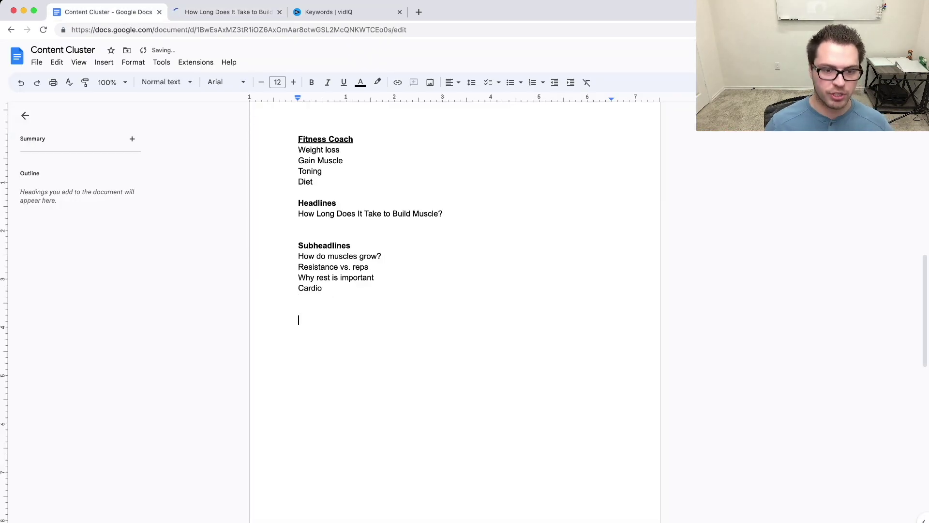
Step: Return to Google and search for "how to build build muscle"
key("ctrl+Tab")
key("super+Left")
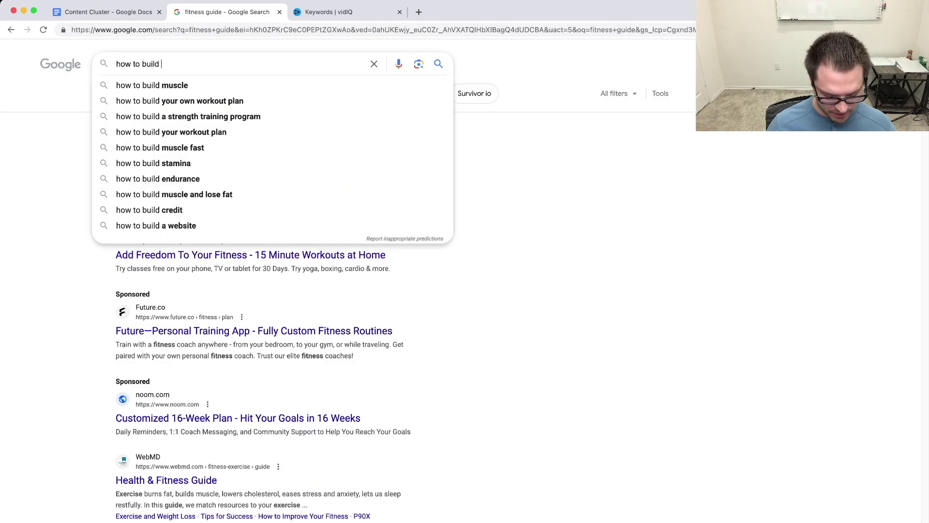
type("build muscle")
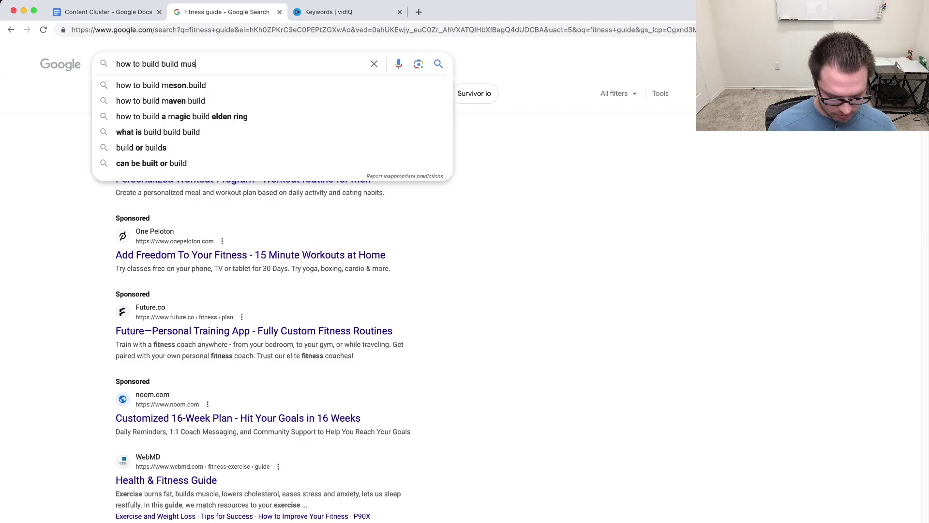
key("Return")
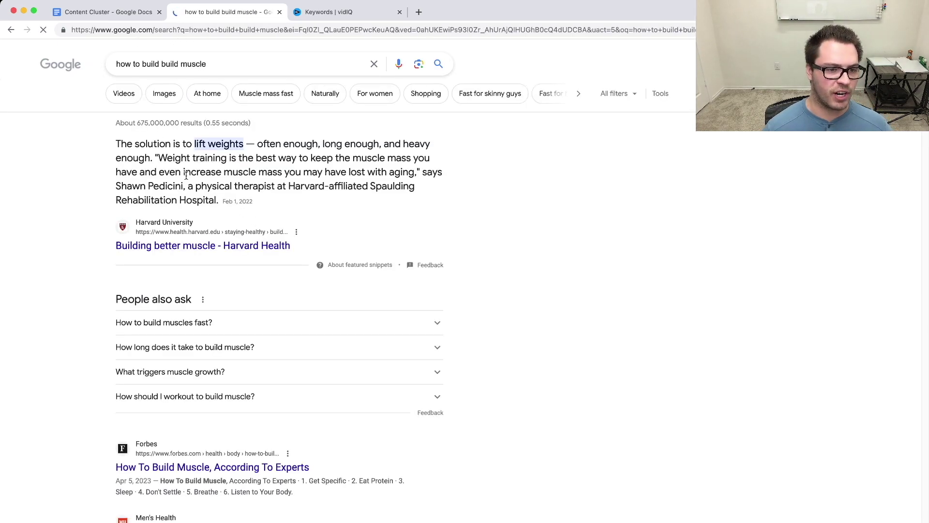
scroll(303, 236, "down", 3)
scroll(304, 237, "down", 2)
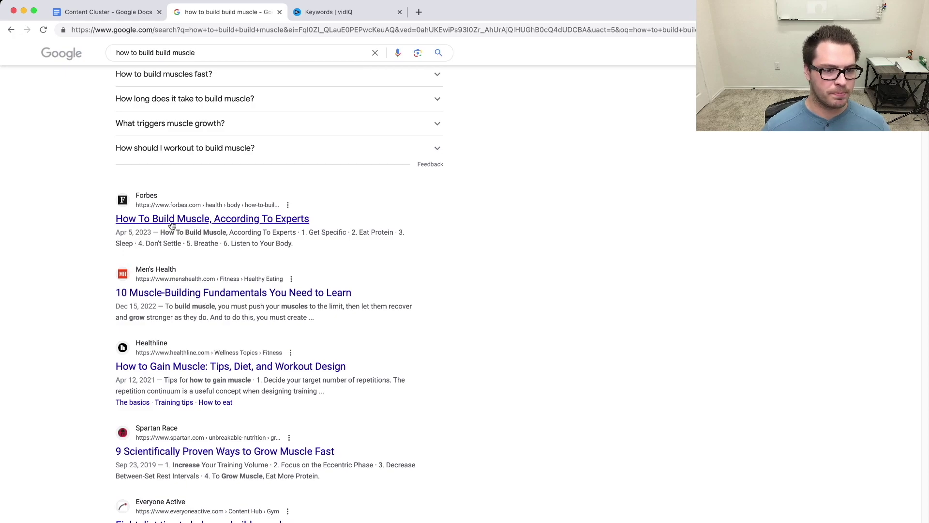
Step: Open the Men's Health result and copy its title "10 Muscle-Building Fundamentals You Need to Learn" under the fitness Headlines
left_click(191, 293)
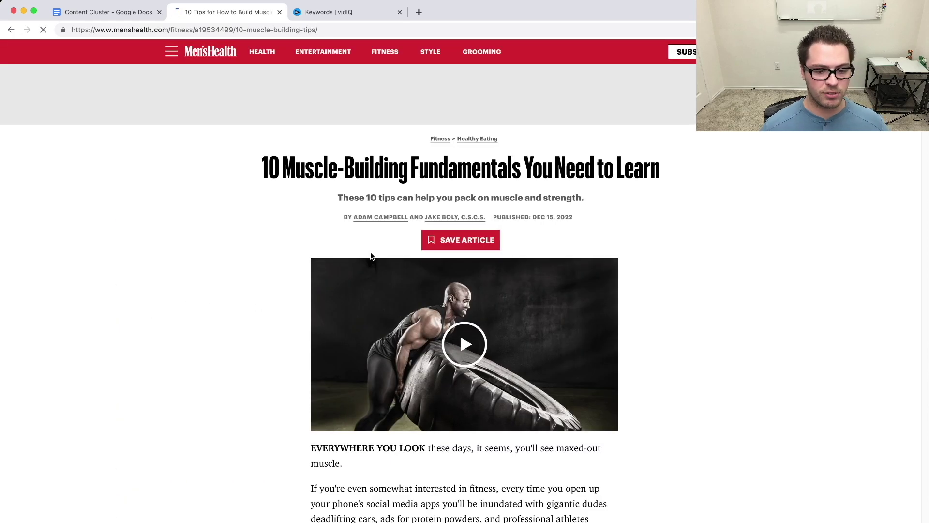
triple_click(459, 150)
left_click(112, 11)
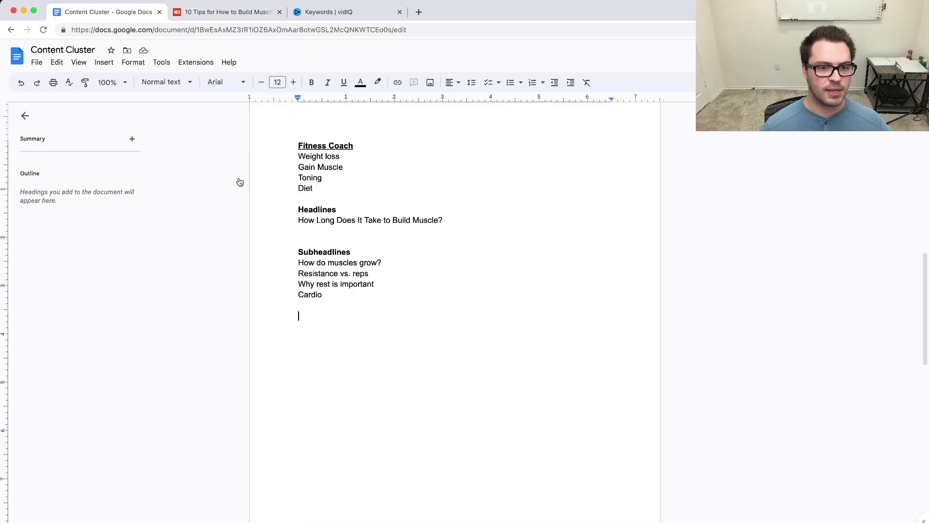
left_click(320, 229)
Step: Copy the Men's Health heading "What Is Muscle Hypertrophy?" as unformatted text below "Cardio" in the Subheadlines
key("ctrl+Tab")
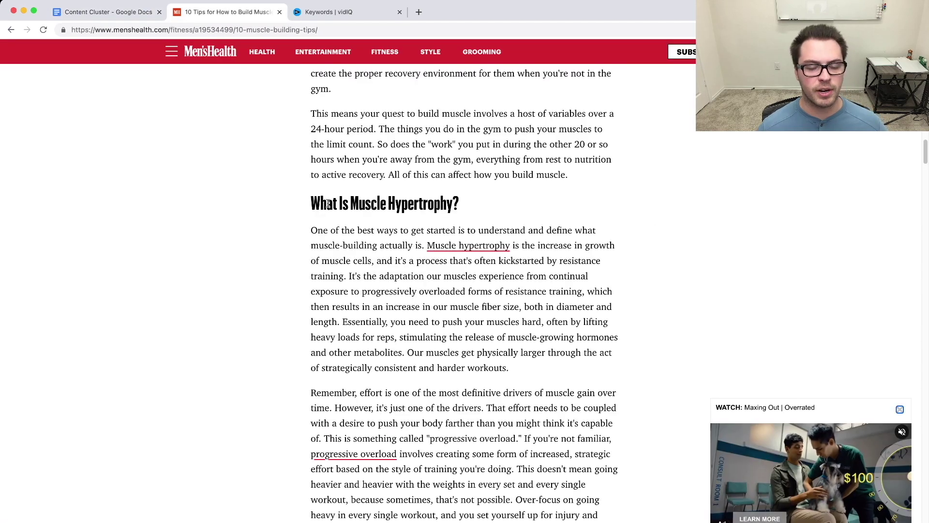
left_click_drag(311, 204, 465, 204)
key("ctrl+c")
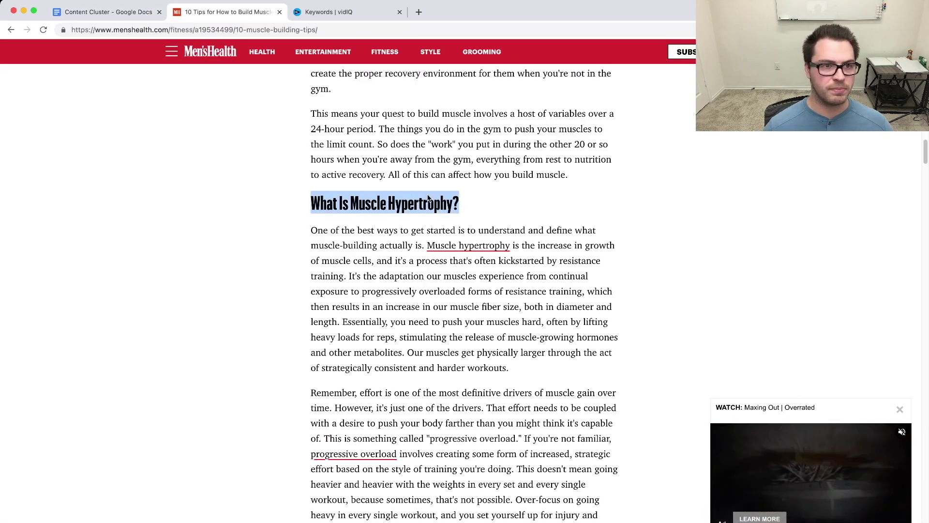
left_click(121, 14)
left_click(311, 306)
key("ctrl+shift+v")
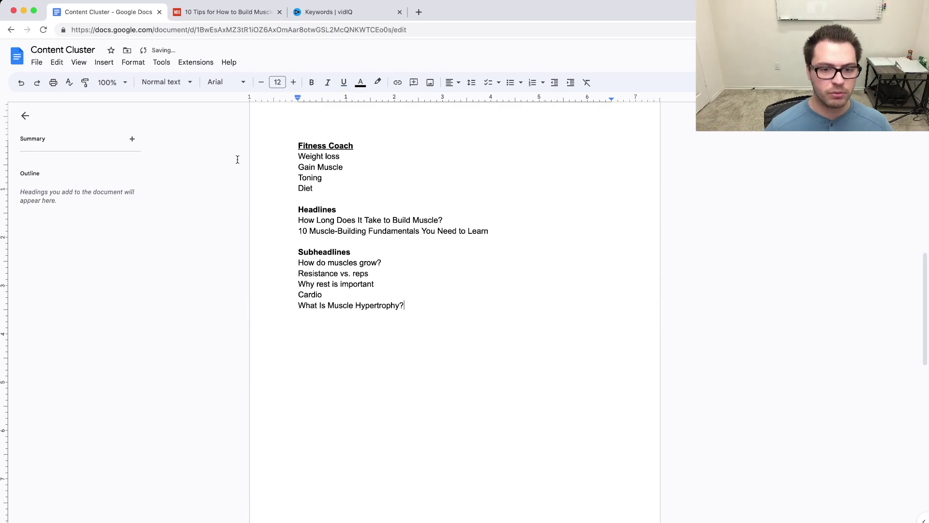
Step: Look through the Men's Health tips and add the subheadlines "Eating to build muscle" and "How heavy to lift" to the document
left_click(228, 11)
scroll(465, 290, "down", 15)
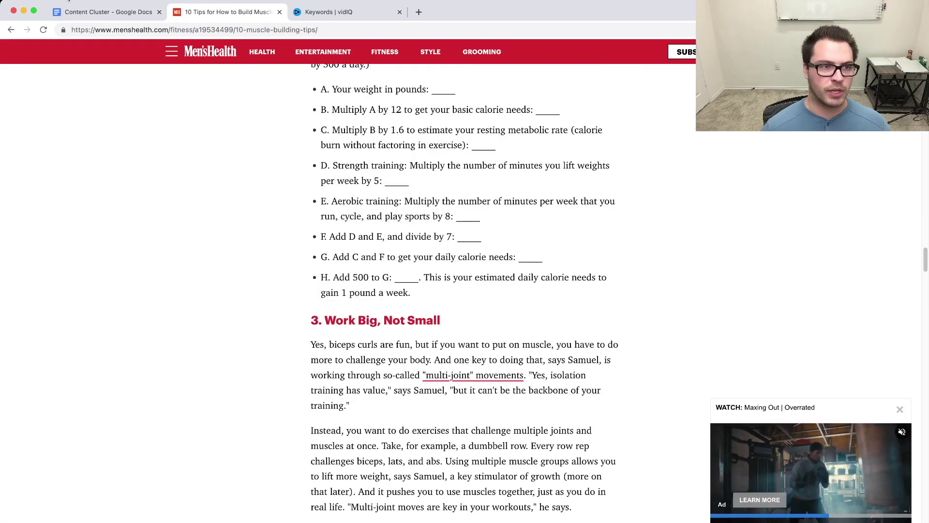
left_click(96, 9)
type("Eati")
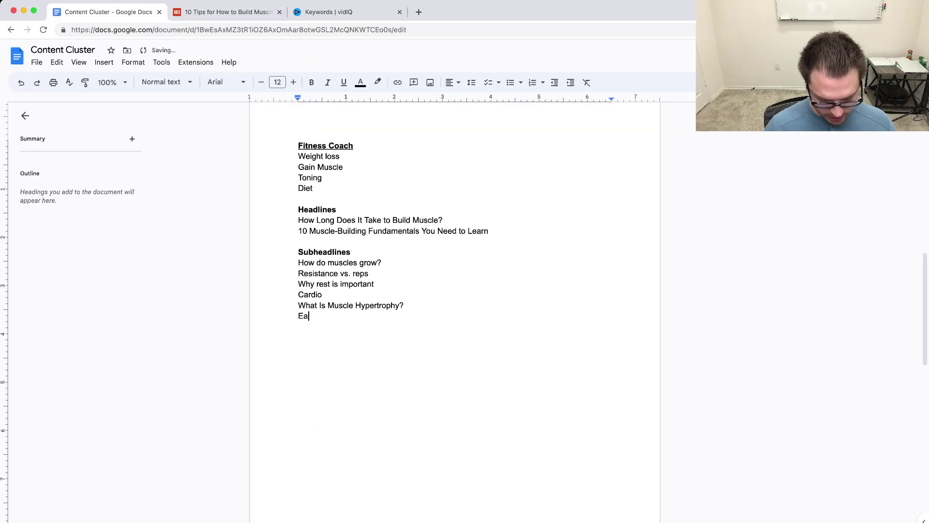
type("ng to build")
type("muscle")
key("Return")
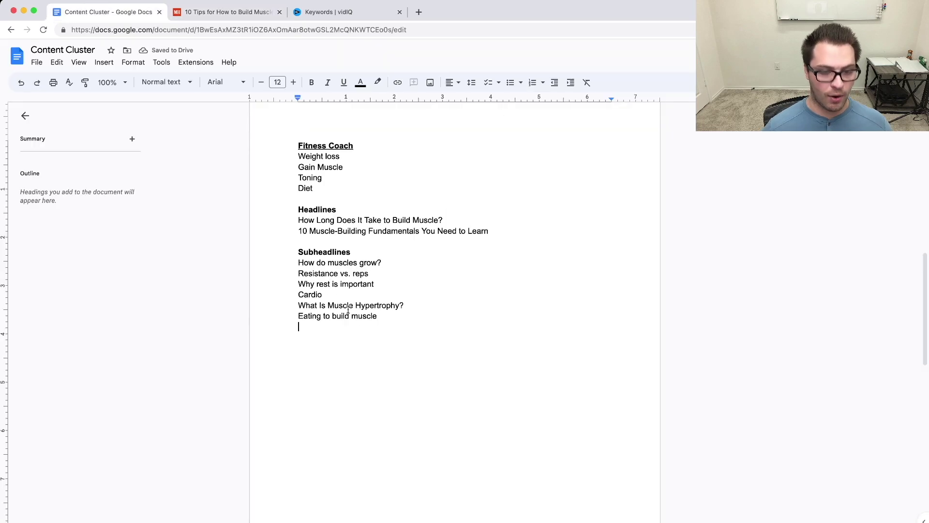
type("How heavy to lift")
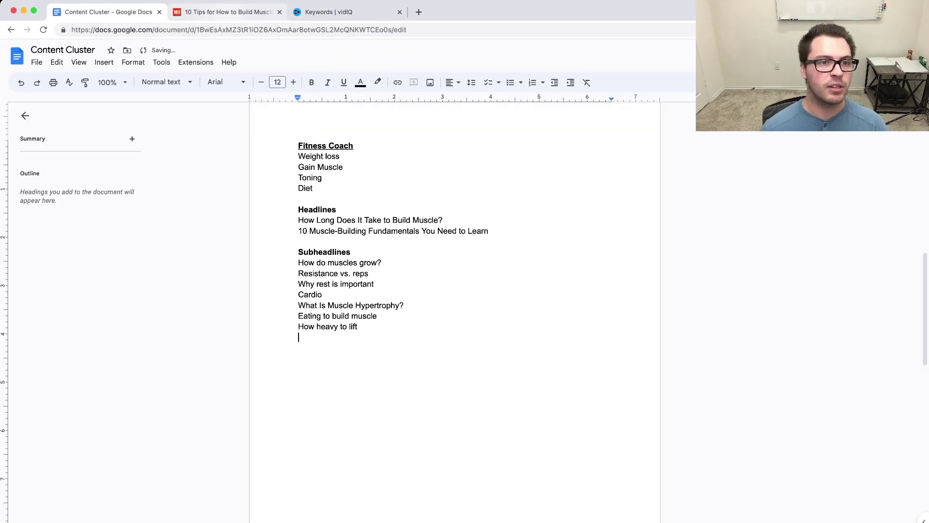
Step: Copy "Progressive Overload" from tip 8 of the Men's Health article to the end of the fitness Subheadlines as unformatted text
left_click(227, 12)
scroll(465, 291, "down", 10)
left_click_drag(323, 270, 557, 278)
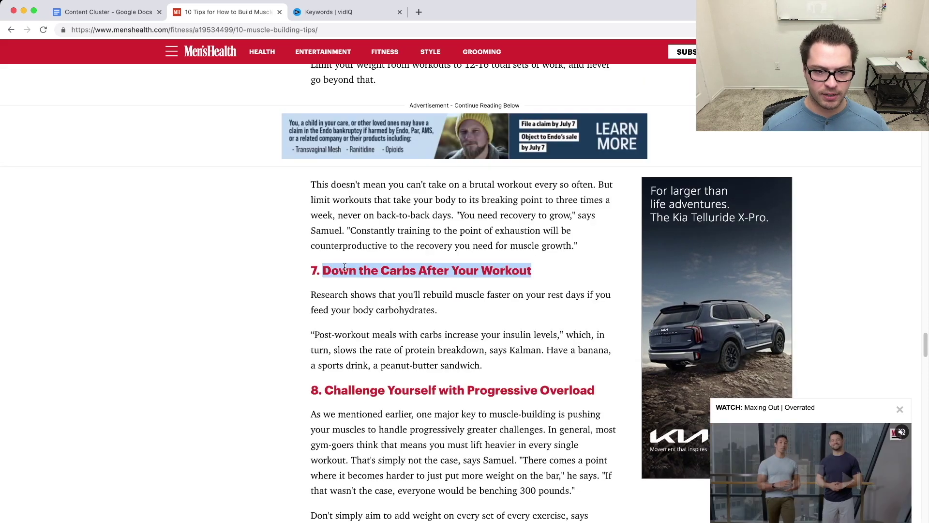
scroll(441, 278, "down", 1)
scroll(441, 278, "down", 8)
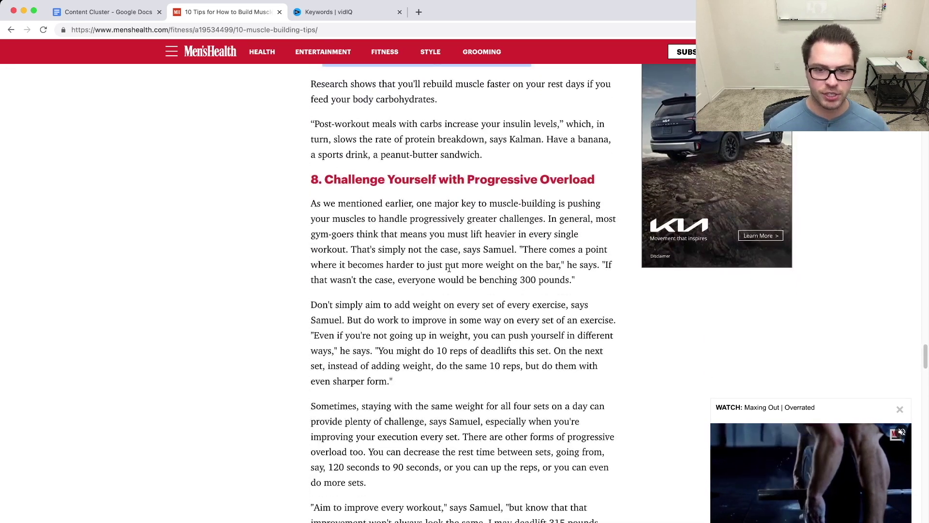
scroll(469, 88, "up", 3)
left_click_drag(470, 89, 595, 91)
key("super+c")
left_click(107, 11)
key("super+shift+v")
key("Return")
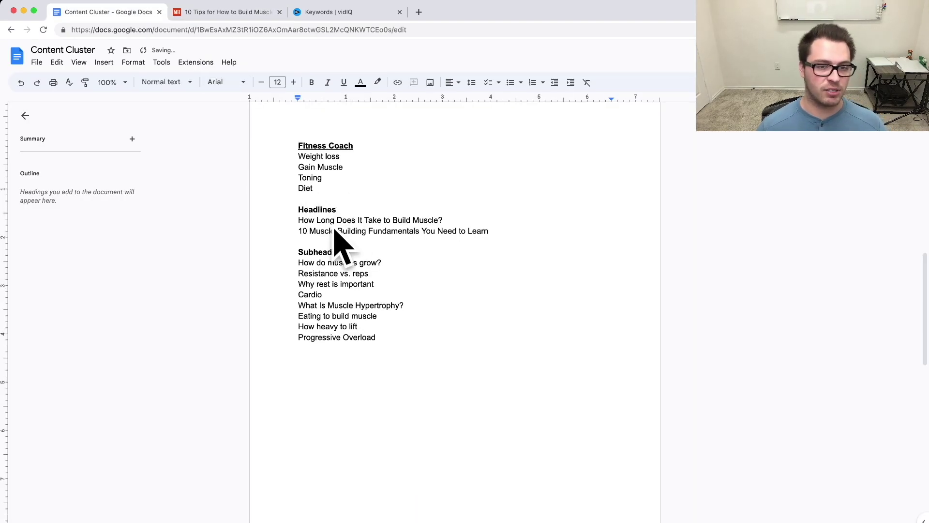
scroll(342, 238, "up", 3)
scroll(342, 274, "up", 10)
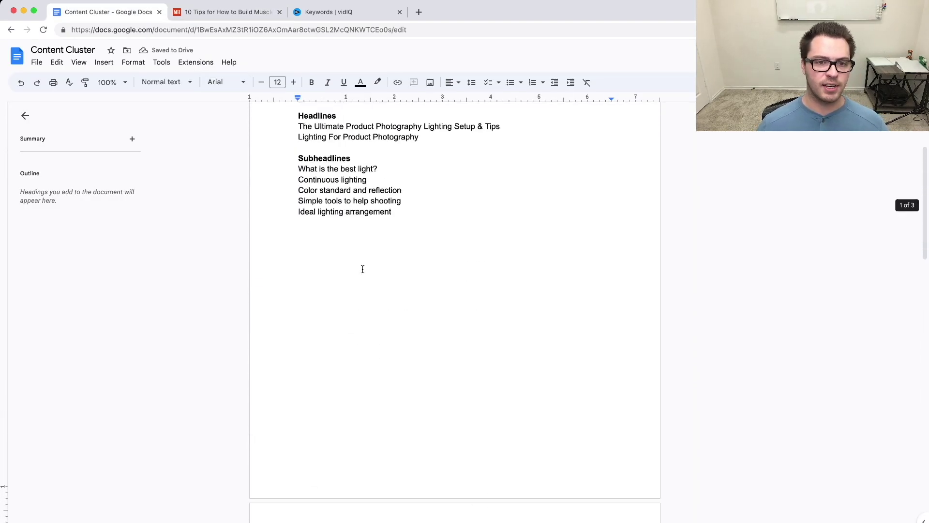
scroll(353, 216, "down", 6)
scroll(353, 217, "down", 6)
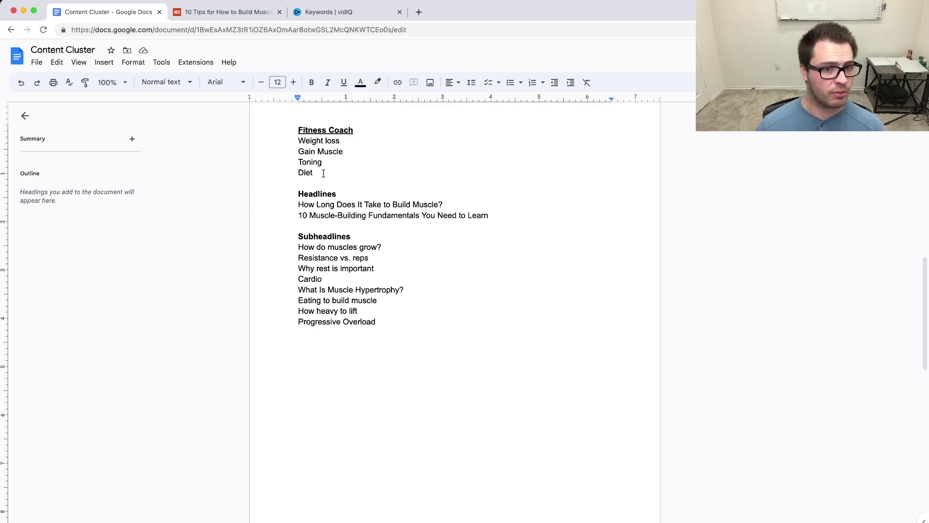
Step: Add the bold, underlined title "How to build muscle fast" below the fitness Subheadlines, leaving blank lines above it
key("Return")
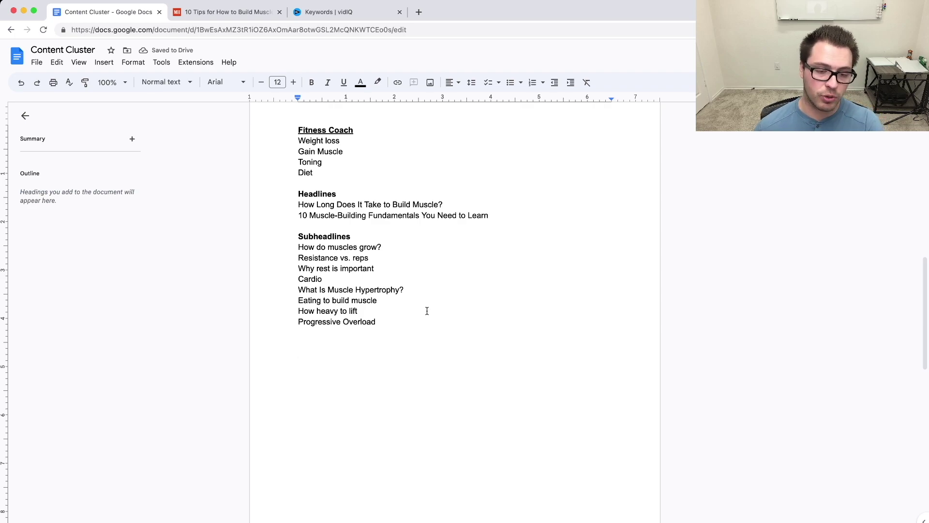
key("Return")
key("Return")
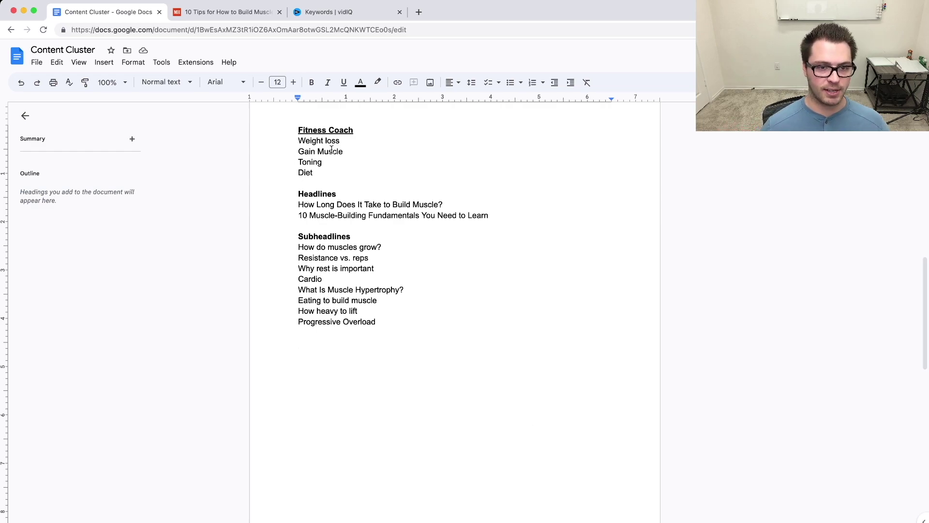
type("How to ")
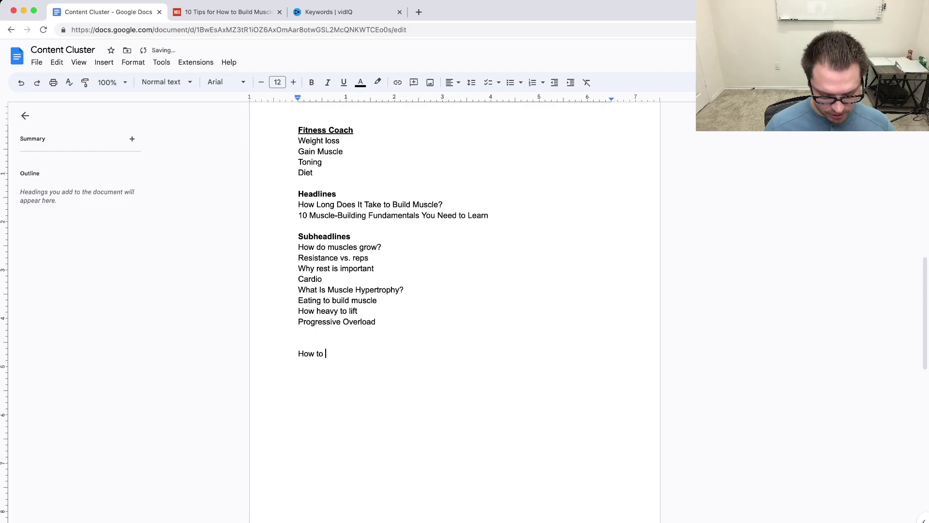
type("build muscle fas")
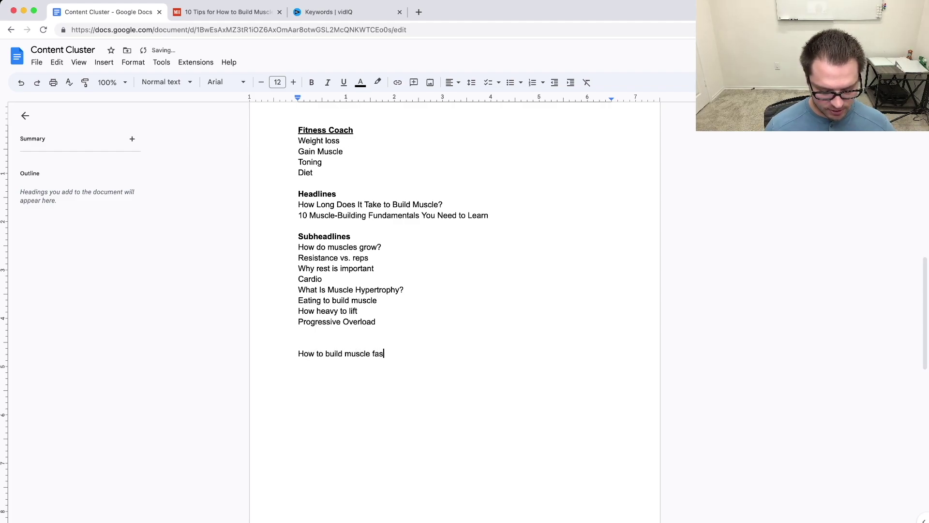
type("t")
left_click_drag(382, 357, 286, 355)
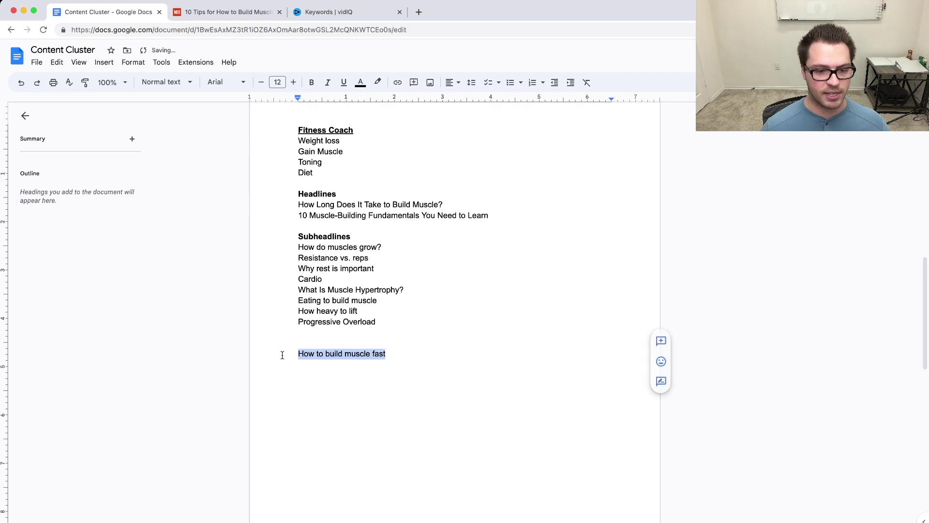
key("super+b")
key("super+u")
left_click(345, 369)
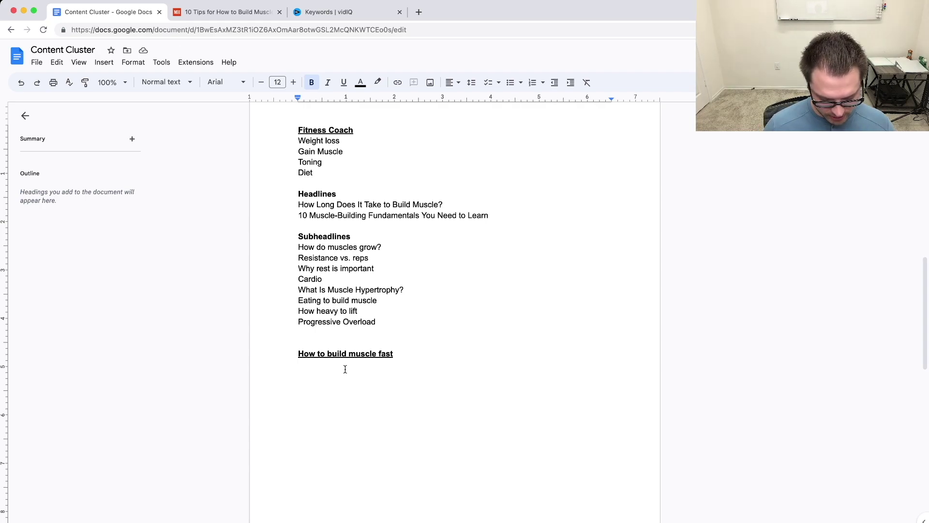
Step: Add the bold section heading "How it works" under the "How to build muscle fast" title, followed by a blank line
type("Building Muscle")
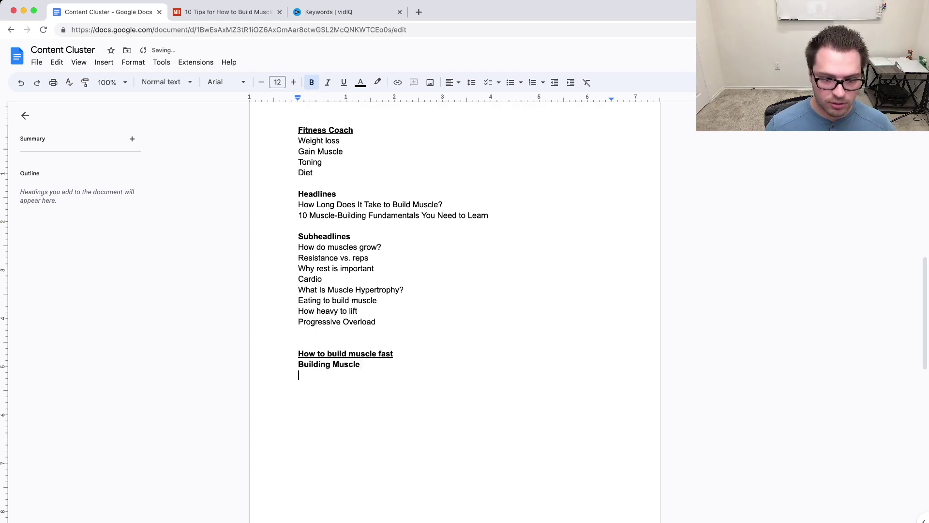
key("super+z")
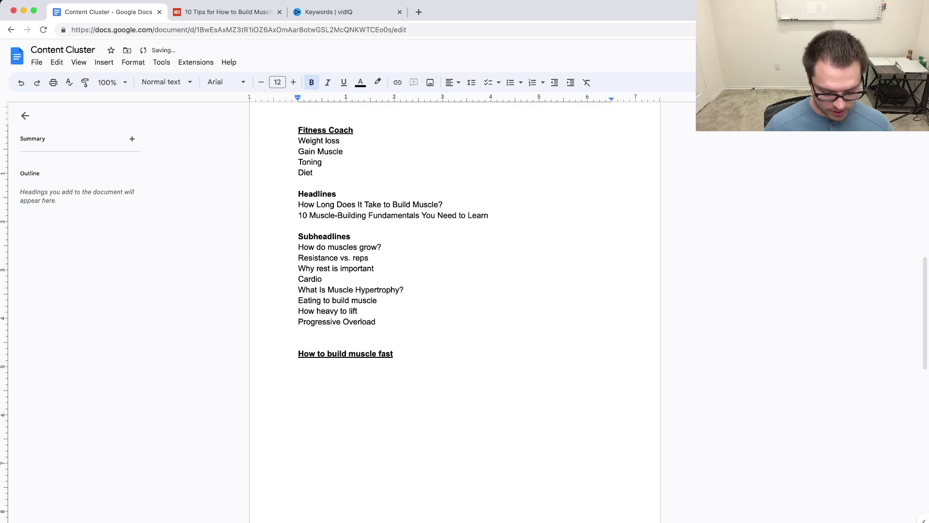
type("How ig works")
key("Left")
key("Left")
key("Left")
key("Left")
key("Left")
key("Left")
key("BackSpace")
type("t")
key("End")
key("Return")
key("Return")
Step: Add the bold section headings "Training", "Eating" and "Conclusion" below "How it works", separated by blank lines
type("Tr")
key("Return")
key("Return")
key("Return")
type("Eat")
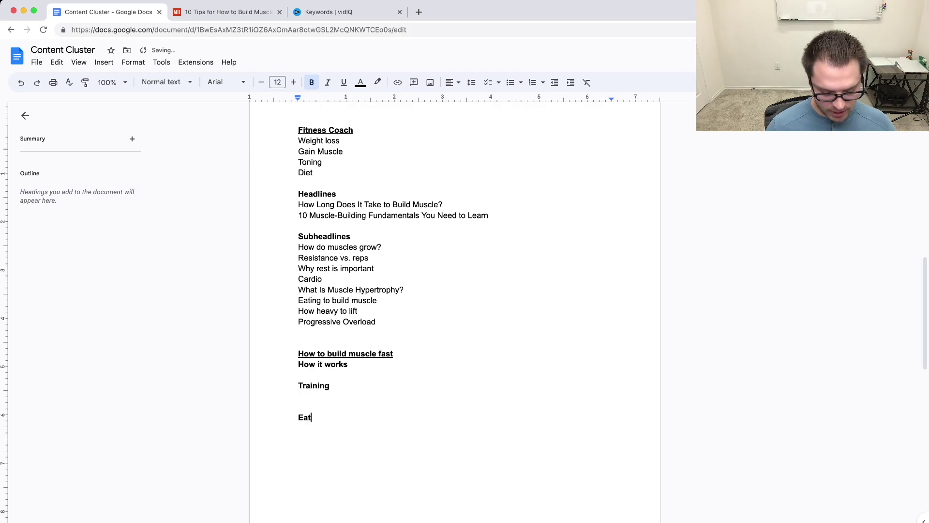
type("ing   Conclusio")
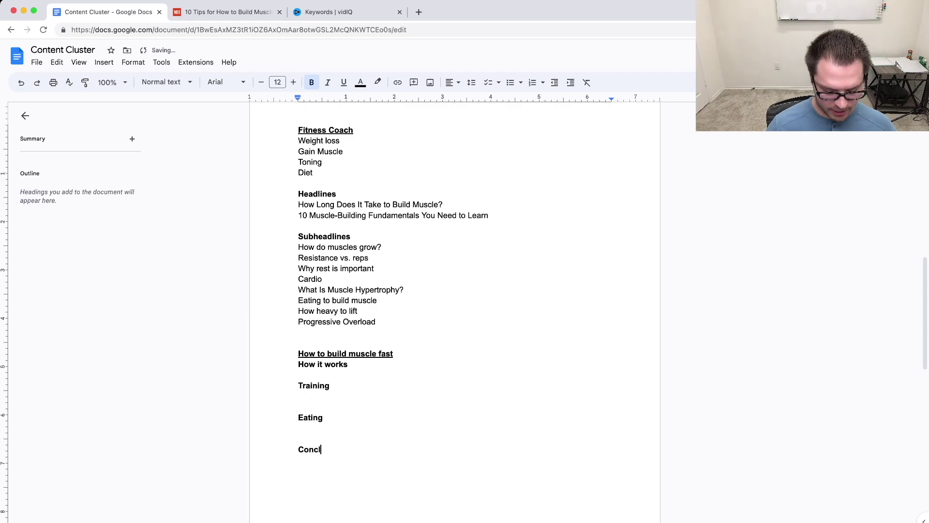
Step: Copy "How do muscles grow?" from the fitness Subheadlines to the line below "How it works", adding blank lines after it
double_click(311, 375)
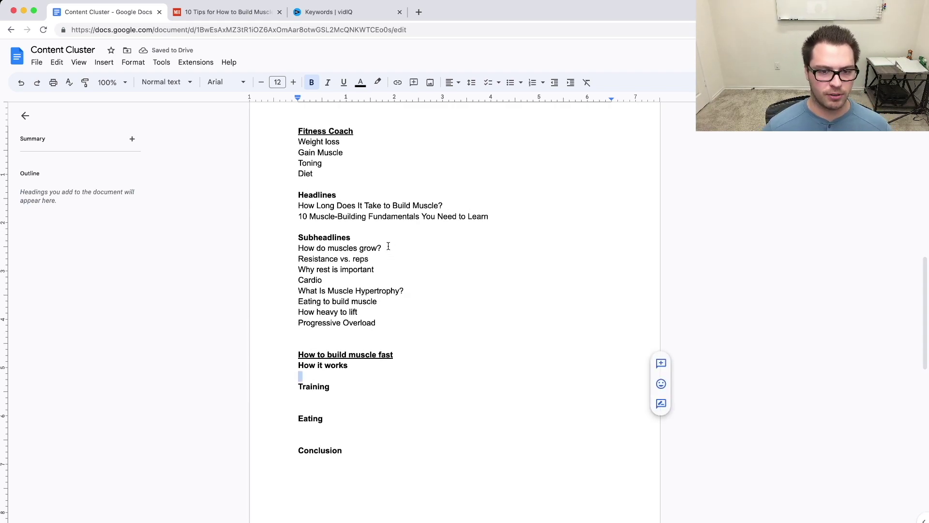
left_click_drag(388, 246, 270, 249)
key("ctrl+c")
left_click(304, 376)
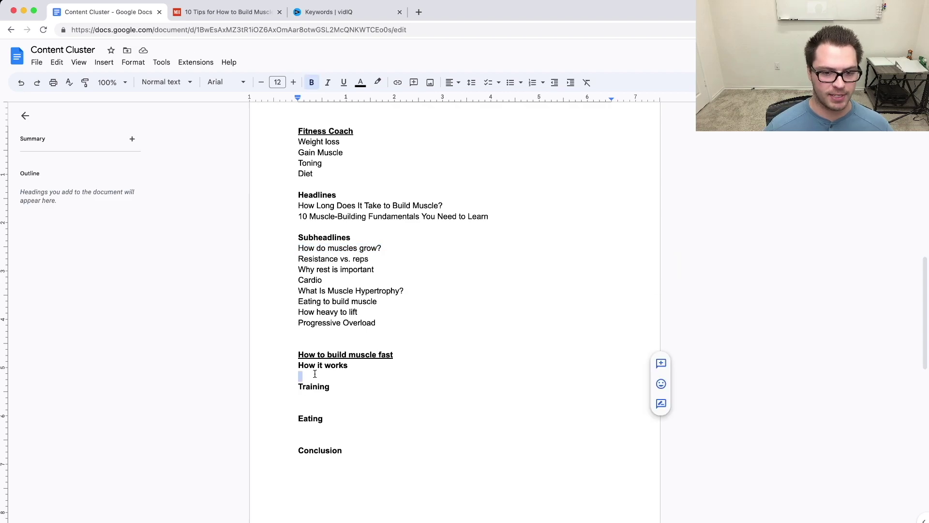
key("ctrl+v")
key("Return")
key("Return")
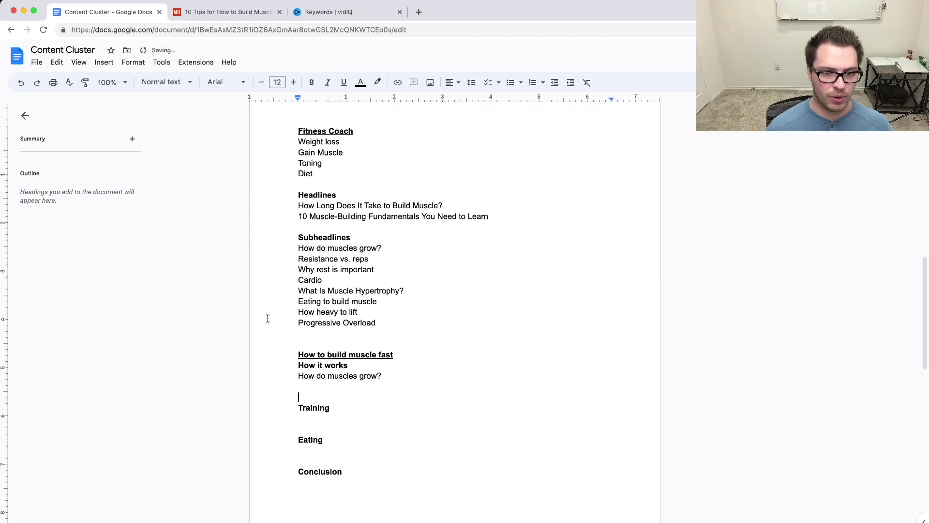
Step: Copy the subheadlines "Resistance vs. reps" and "Cardio" onto separate lines below the "Training" heading
left_click(306, 418)
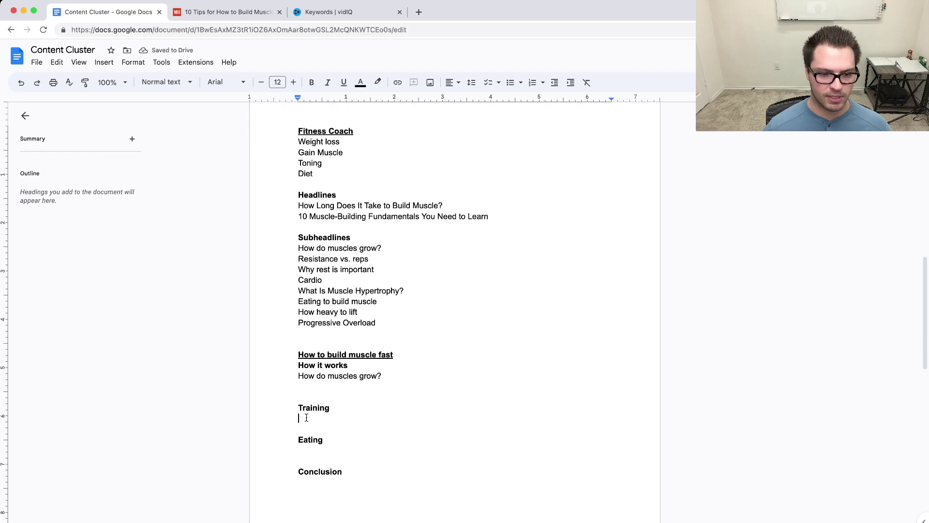
left_click_drag(296, 260, 380, 260)
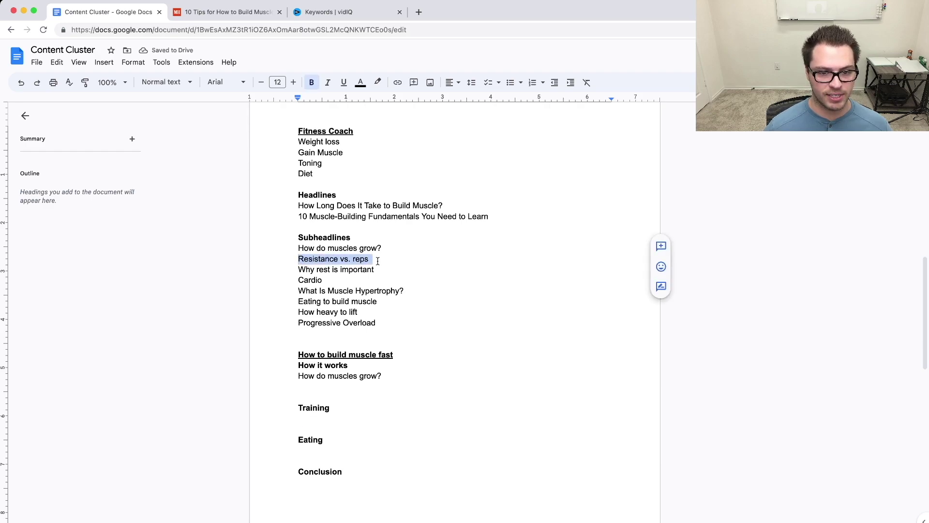
key("ctrl+c")
left_click(312, 419)
key("ctrl+v")
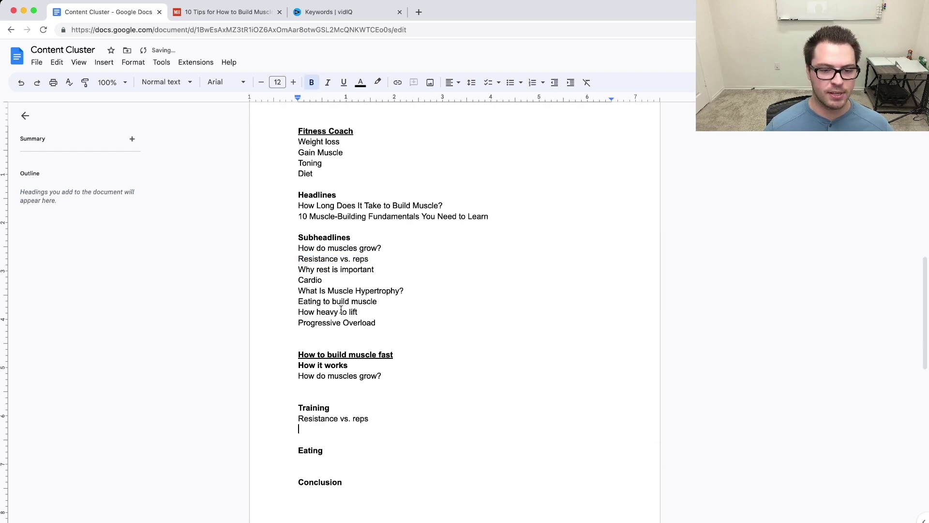
double_click(310, 281)
key("ctrl+c")
left_click(310, 429)
key("ctrl+v")
Step: Copy "What Is Muscle Hypertrophy?" below "How do muscles grow?" in the "How it works" section and remove the extra blank line
left_click_drag(298, 290, 405, 295)
key("ctrl+c")
left_click(311, 386)
key("ctrl+v")
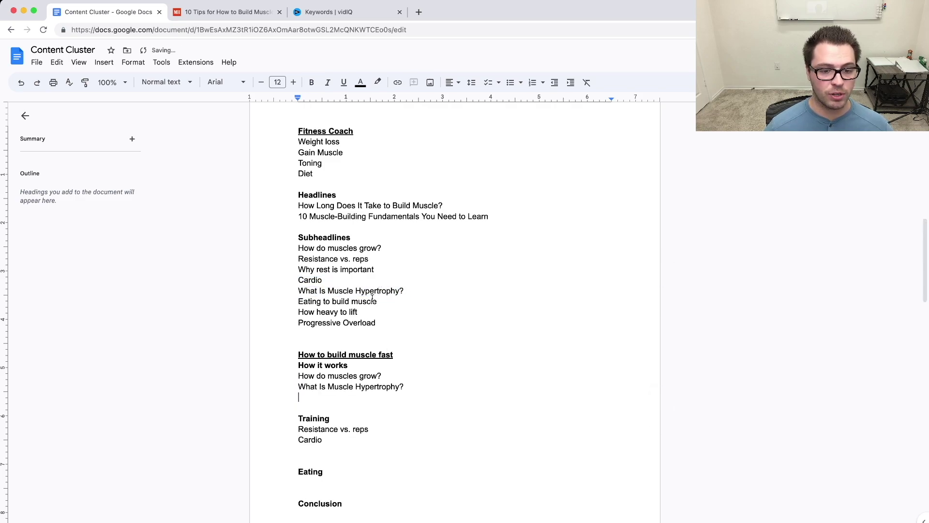
key("BackSpace")
Step: Copy the subheadlines "Why rest is important" and "How heavy to lift" below "Cardio" in the Training section
scroll(329, 387, "down", 2)
left_click_drag(298, 215, 380, 217)
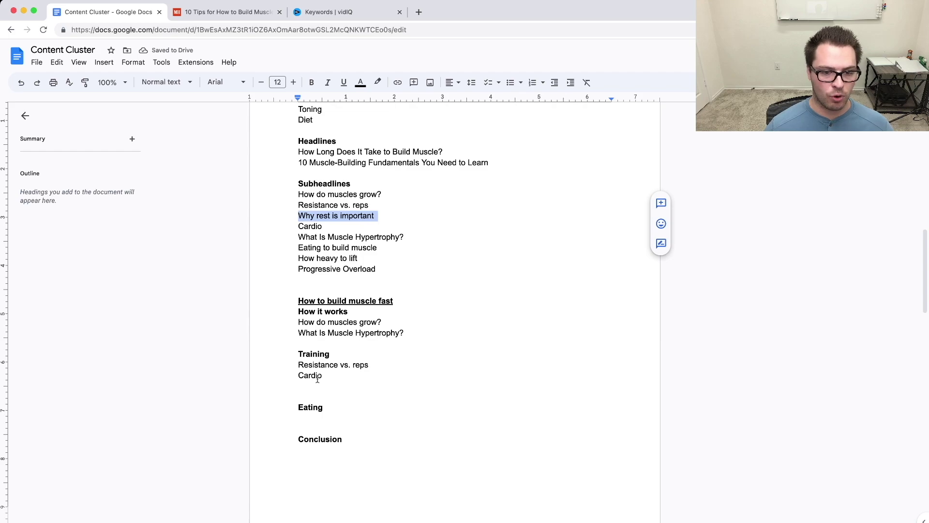
key("ctrl+c")
left_click(309, 386)
key("ctrl+v")
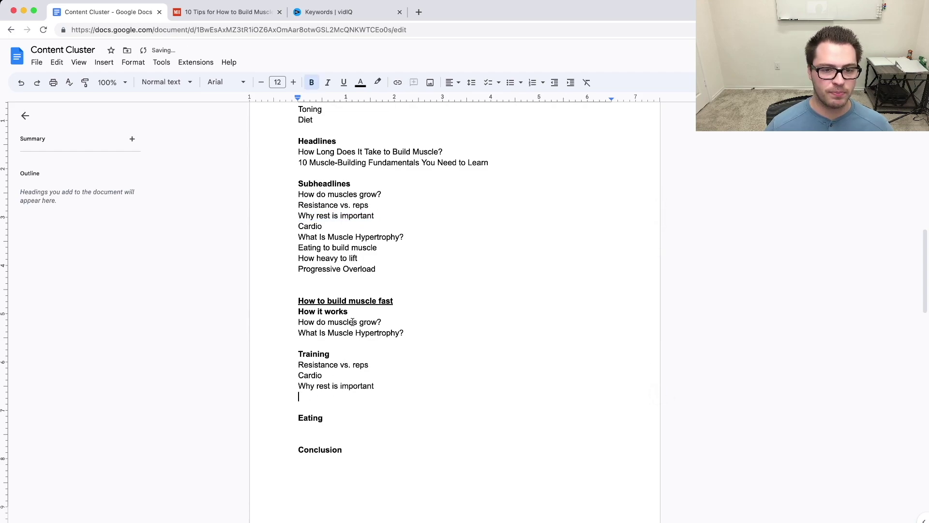
left_click_drag(359, 258, 297, 257)
key("ctrl+c")
left_click(308, 397)
key("ctrl+v")
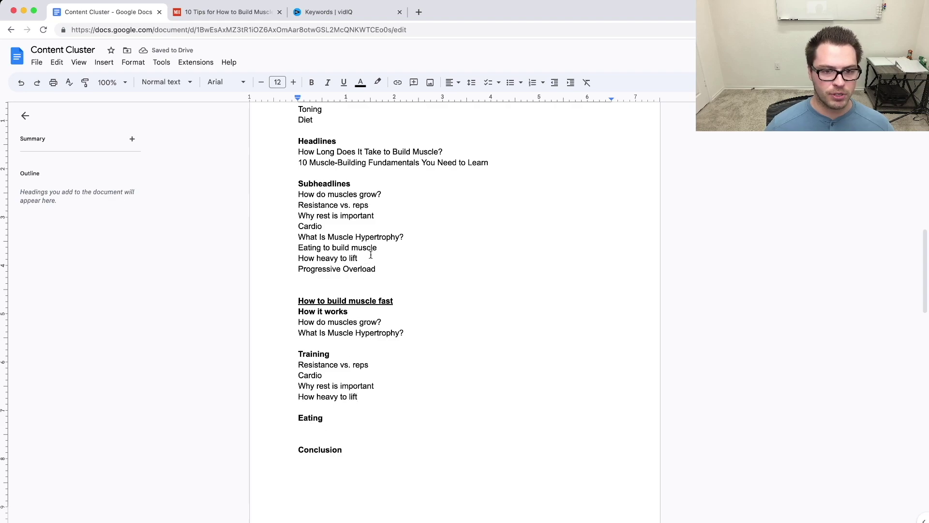
Step: Copy "Eating to build muscle" from the fitness Subheadlines to the line below the "Eating" heading
left_click_drag(387, 248, 290, 248)
key("ctrl+c")
left_click(301, 426)
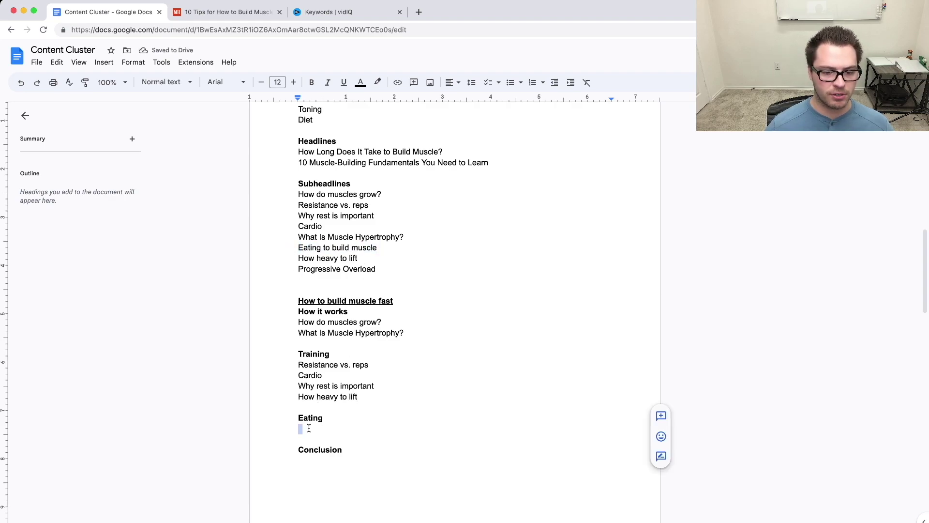
key("ctrl+v")
Step: Add the lines "How much protein", "Carbs" and "How to calculate calories" below "Eating to build muscle"
key("Return")
type("How much protein")
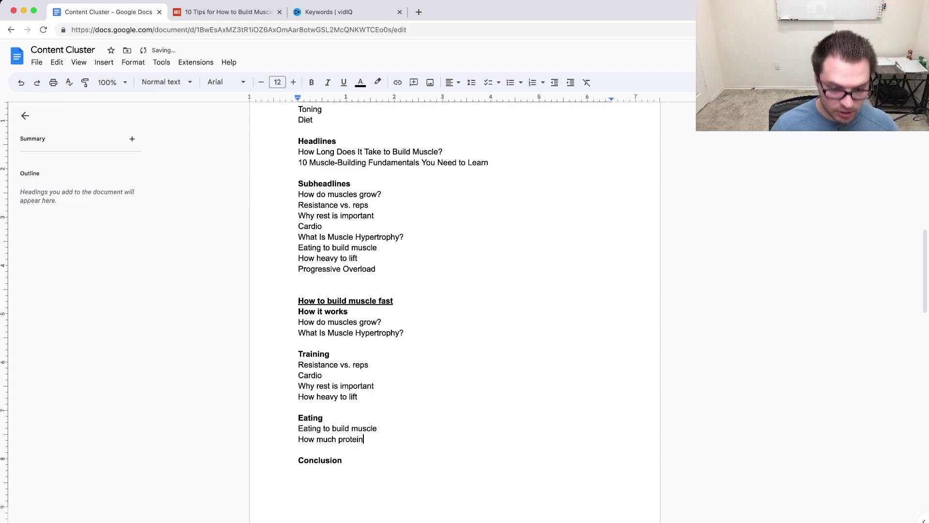
key("Return")
type("Carbs")
key("Return")
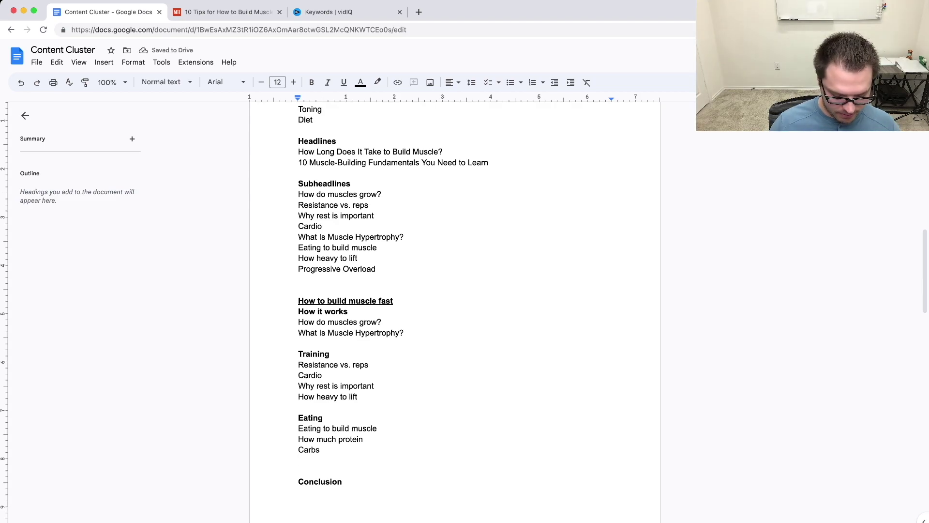
type("How to cal")
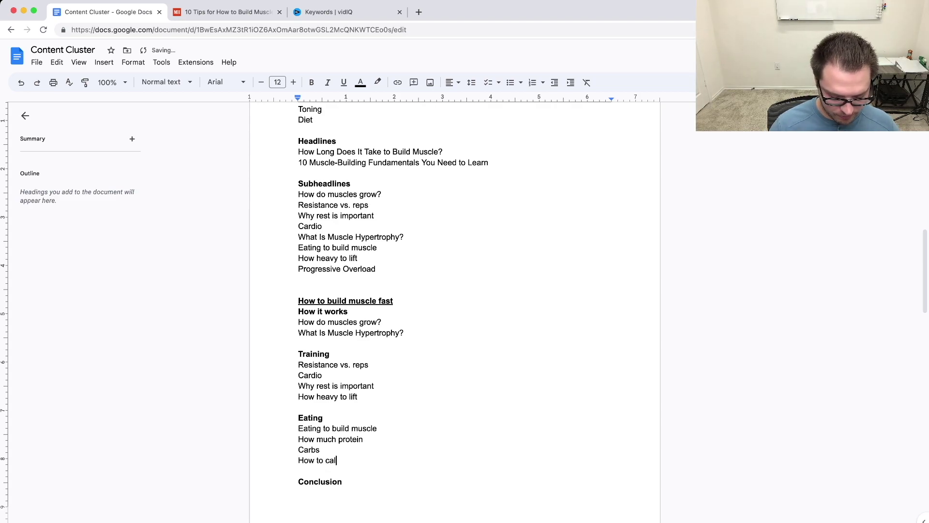
type("culate calories")
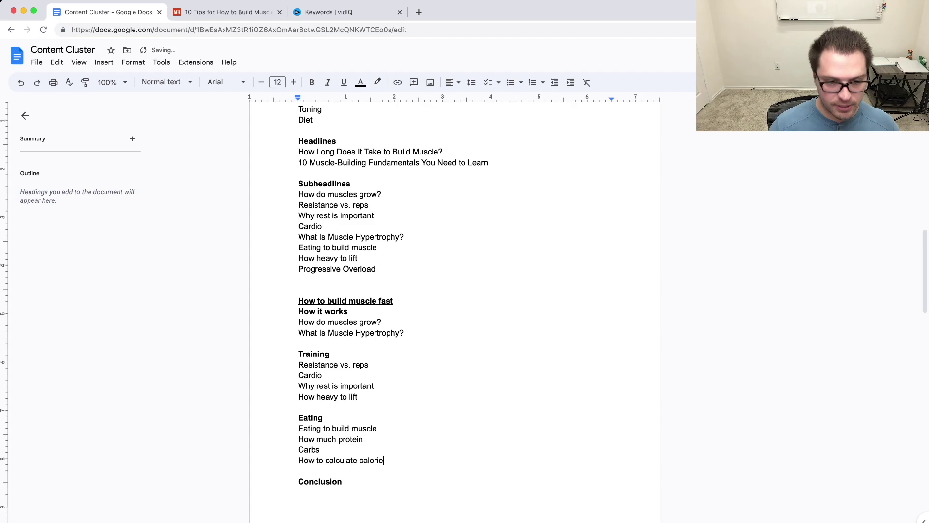
Step: Copy the headline "How Long Does It Take to Build Muscle?" from the fitness Headlines to the line below "Conclusion"
scroll(384, 341, "down", 1)
scroll(384, 340, "down", 2)
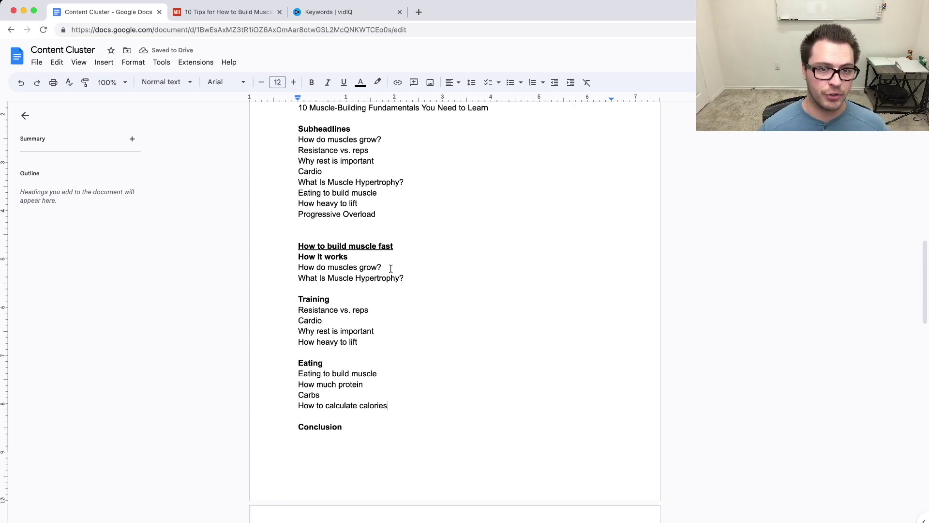
scroll(391, 269, "up", 4)
left_click_drag(299, 159, 456, 159)
scroll(350, 373, "down", 4)
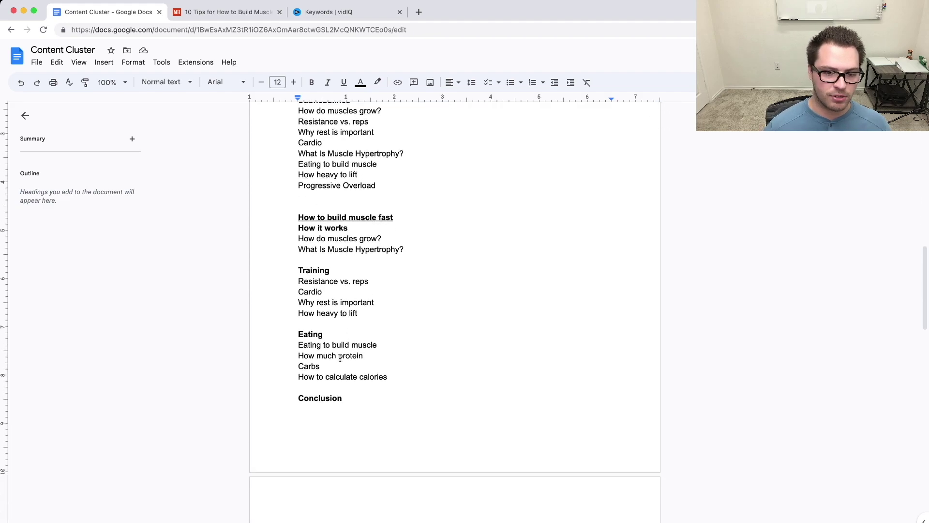
left_click(318, 408)
key("super+v")
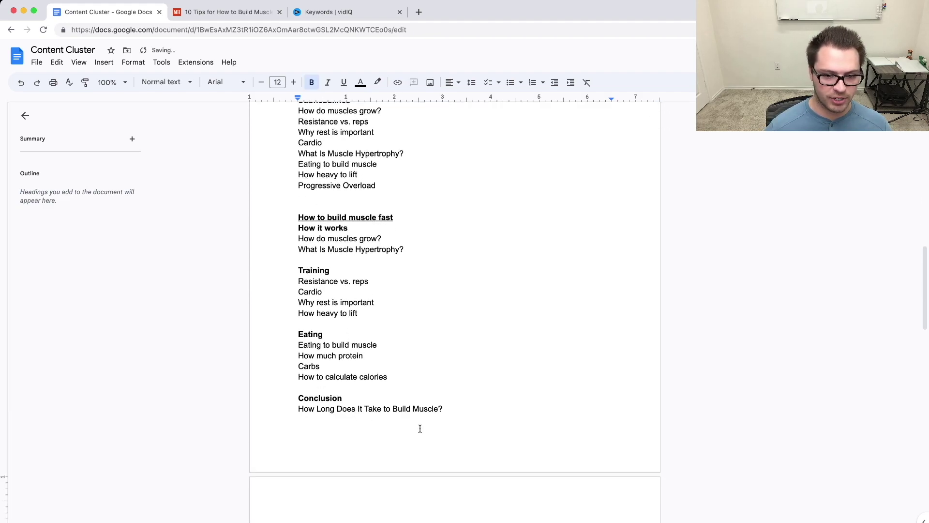
Step: Review the sections and topics of the "How to build muscle fast" outline against the fitness Headlines and Subheadlines
scroll(387, 402, "up", 3)
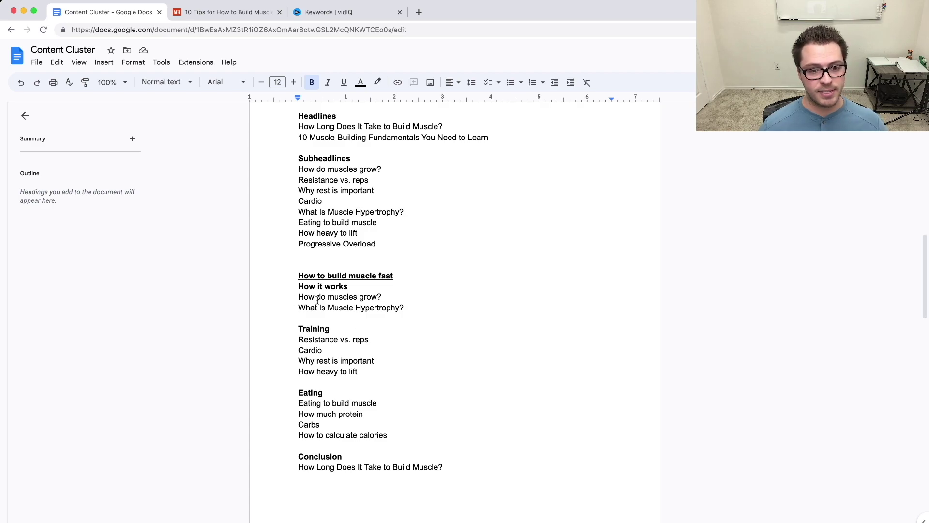
left_click_drag(296, 293, 471, 307)
scroll(290, 334, "up", 1)
left_click_drag(298, 342, 419, 341)
left_click_drag(392, 393, 296, 396)
left_click(335, 408)
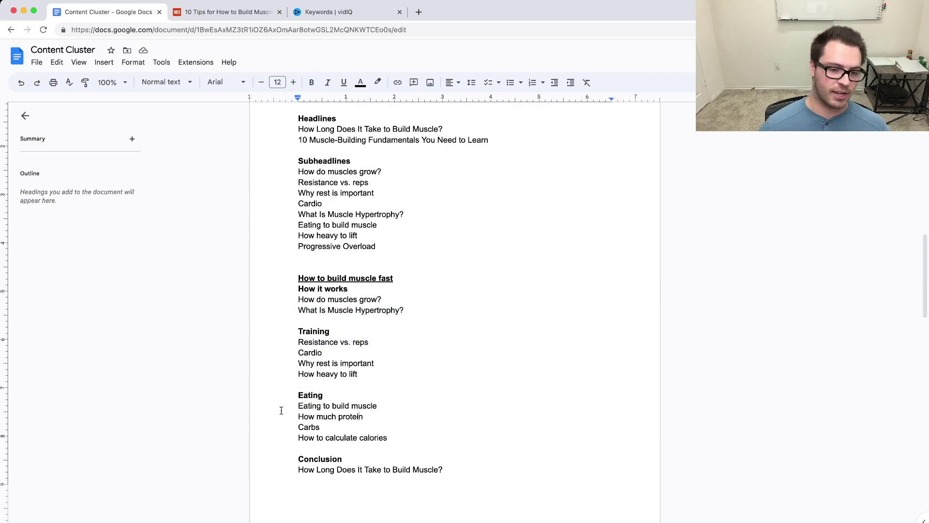
left_click_drag(301, 416, 411, 421)
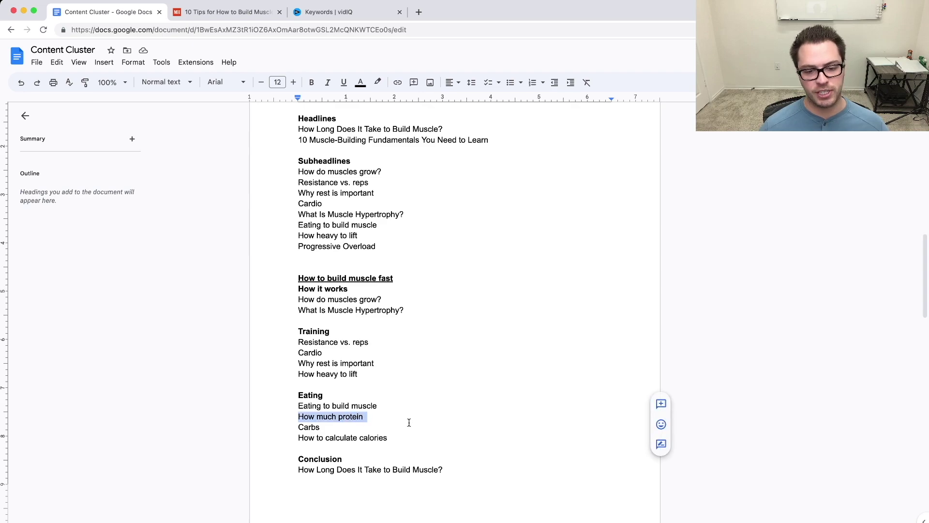
left_click(373, 418)
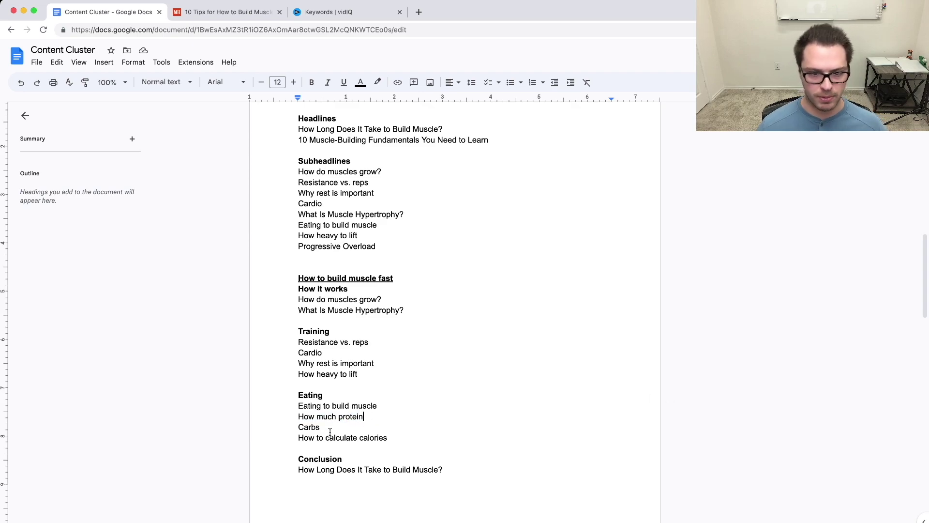
left_click_drag(298, 310, 426, 314)
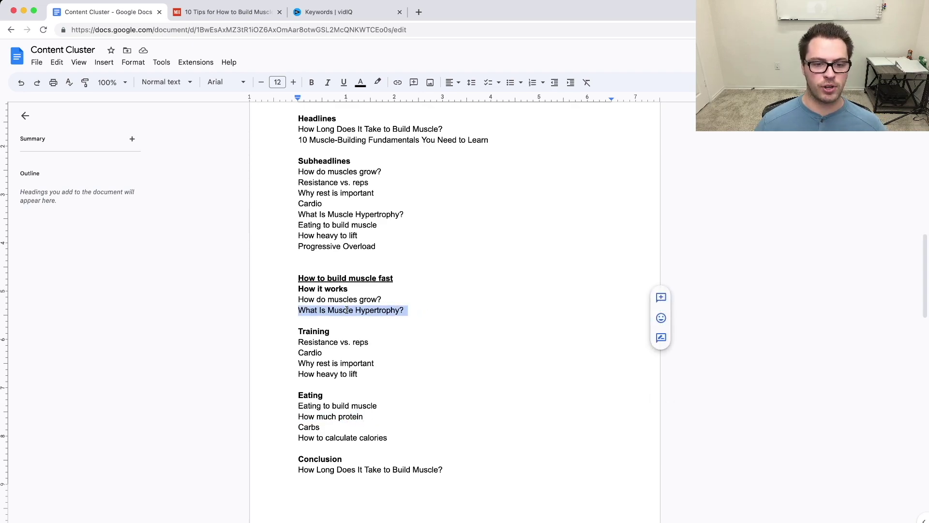
scroll(391, 359, "down", 1)
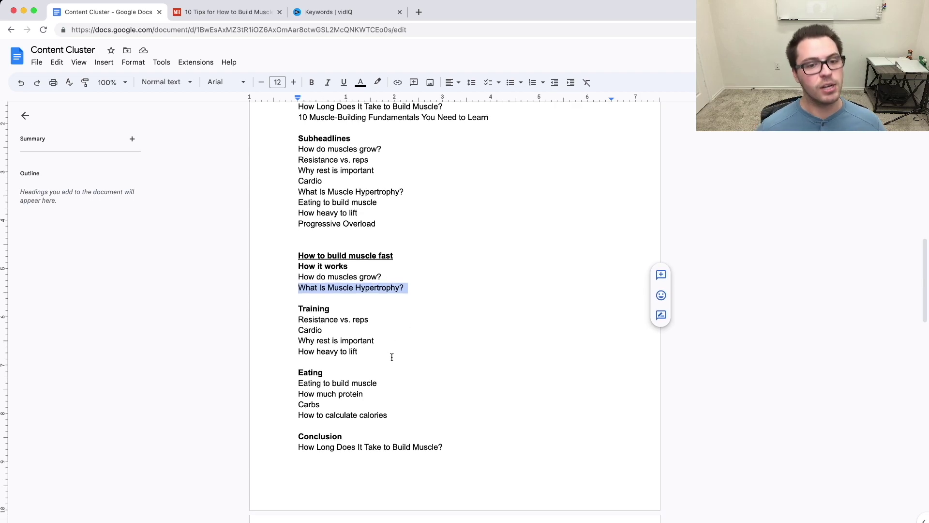
left_click(299, 270)
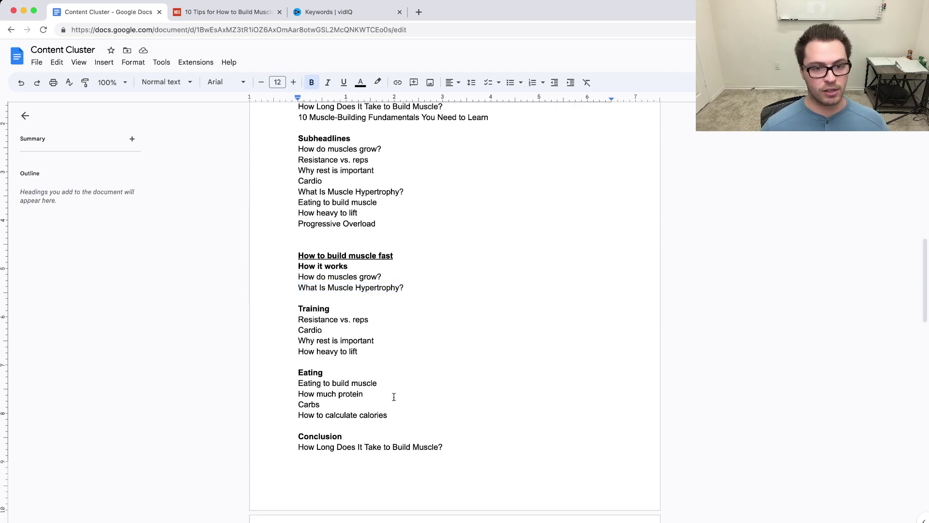
scroll(377, 290, "up", 4)
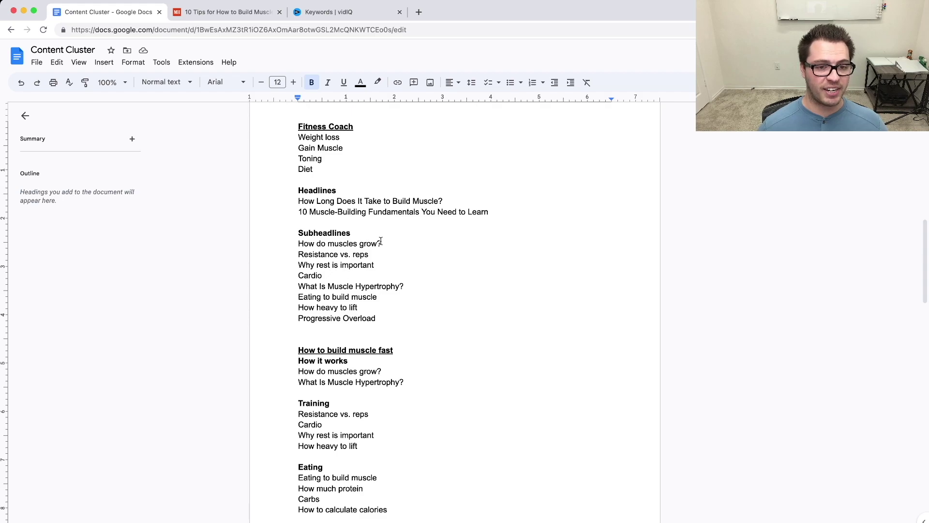
scroll(414, 244, "down", 4)
scroll(483, 244, "down", 3)
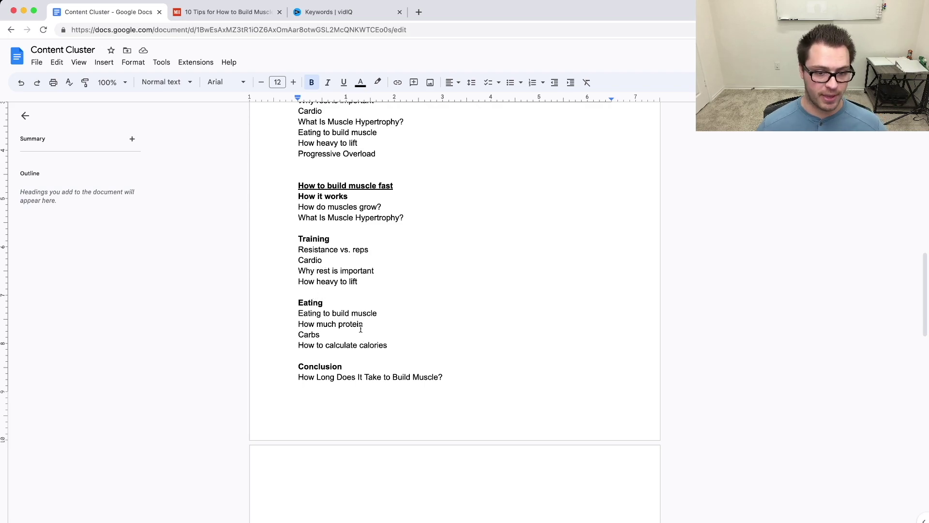
scroll(450, 295, "up", 3)
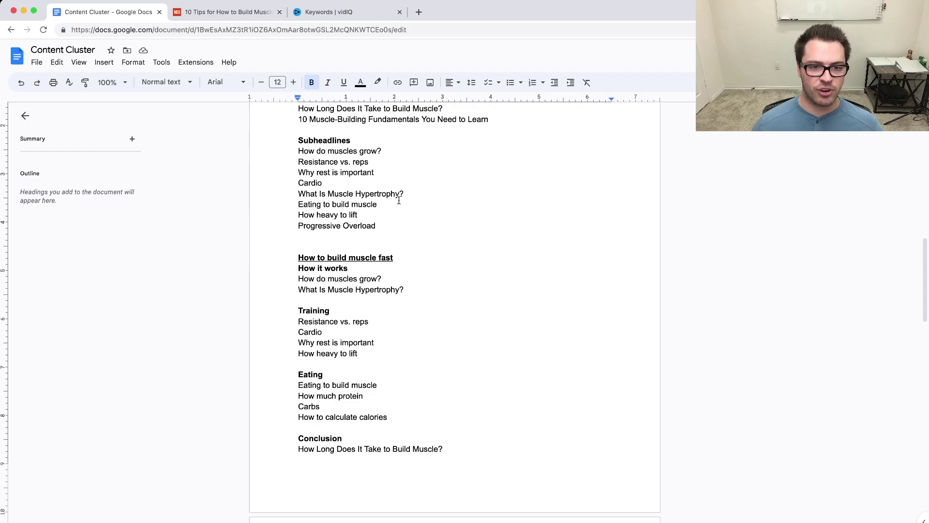
scroll(429, 213, "up", 1)
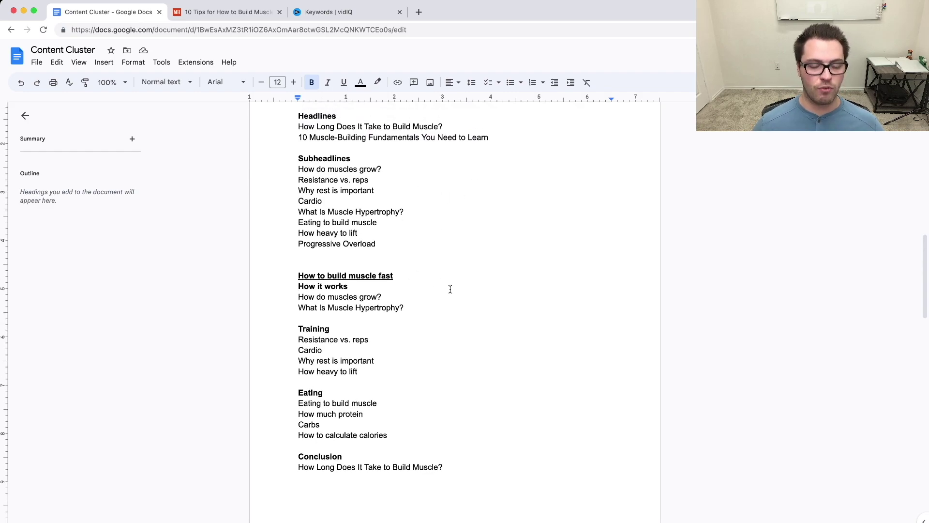